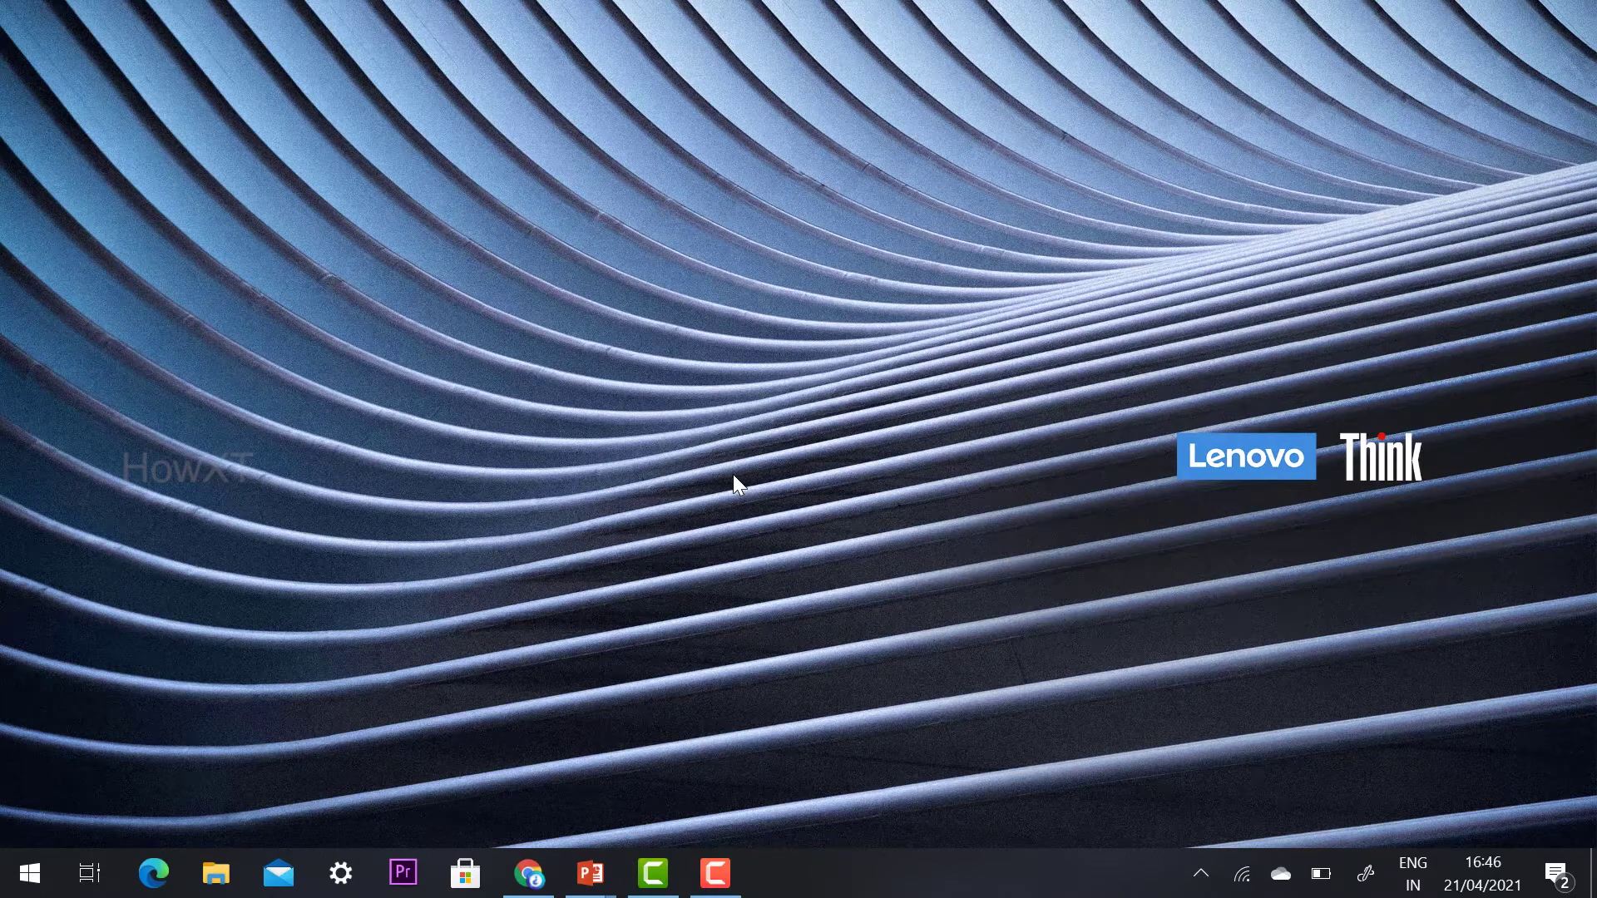
Open Google Chrome and search for remote desktop.google.com
click(528, 873)
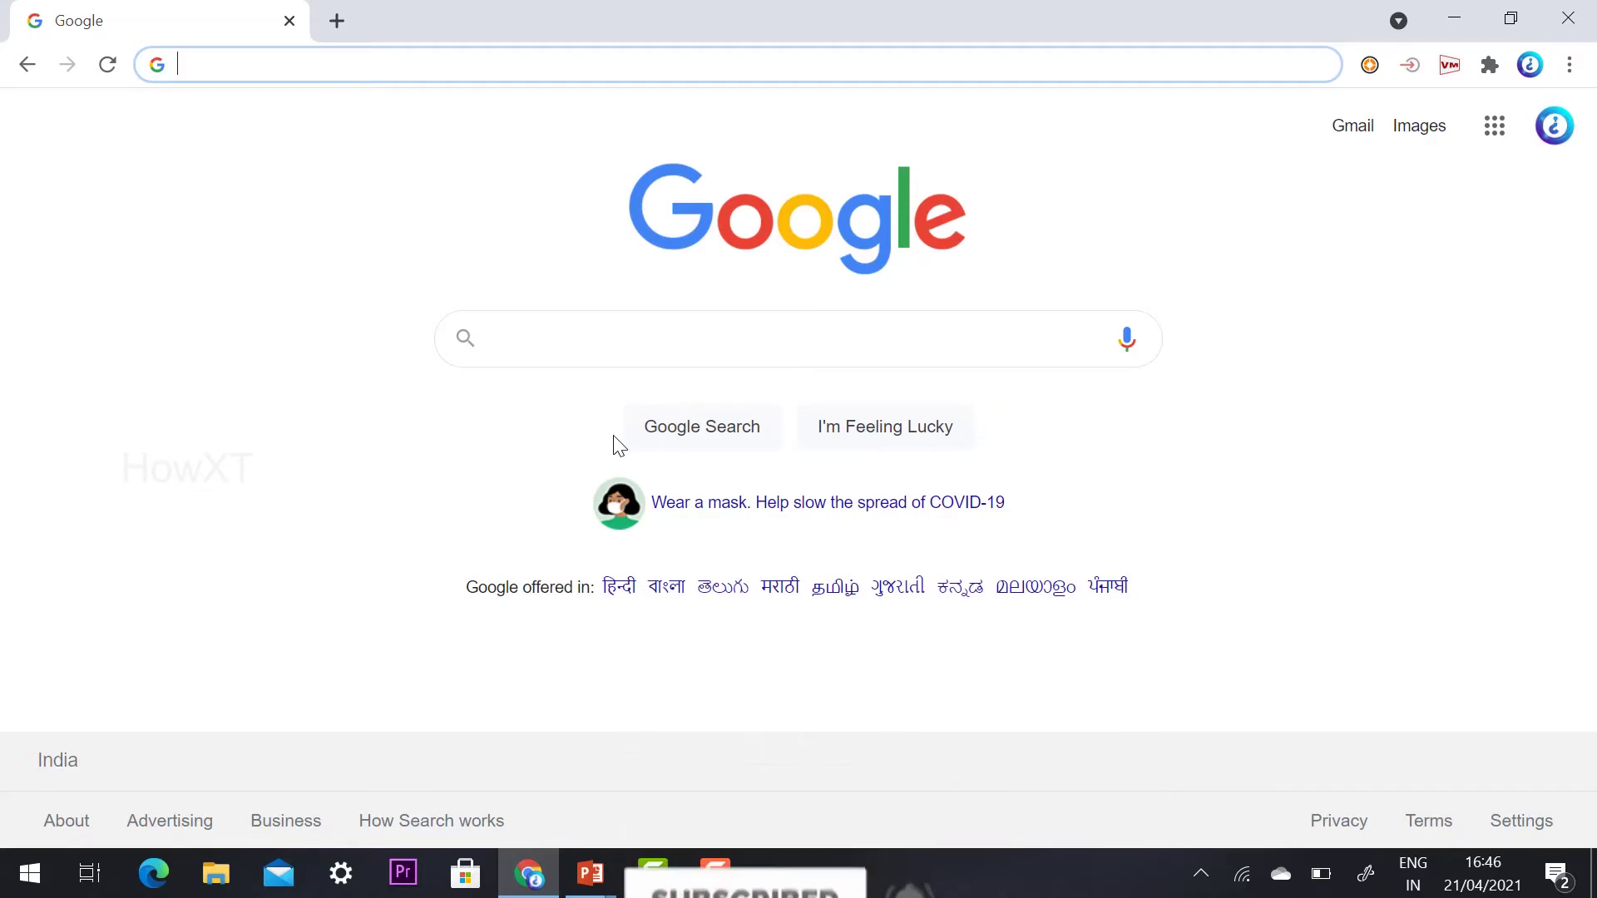
text(re)
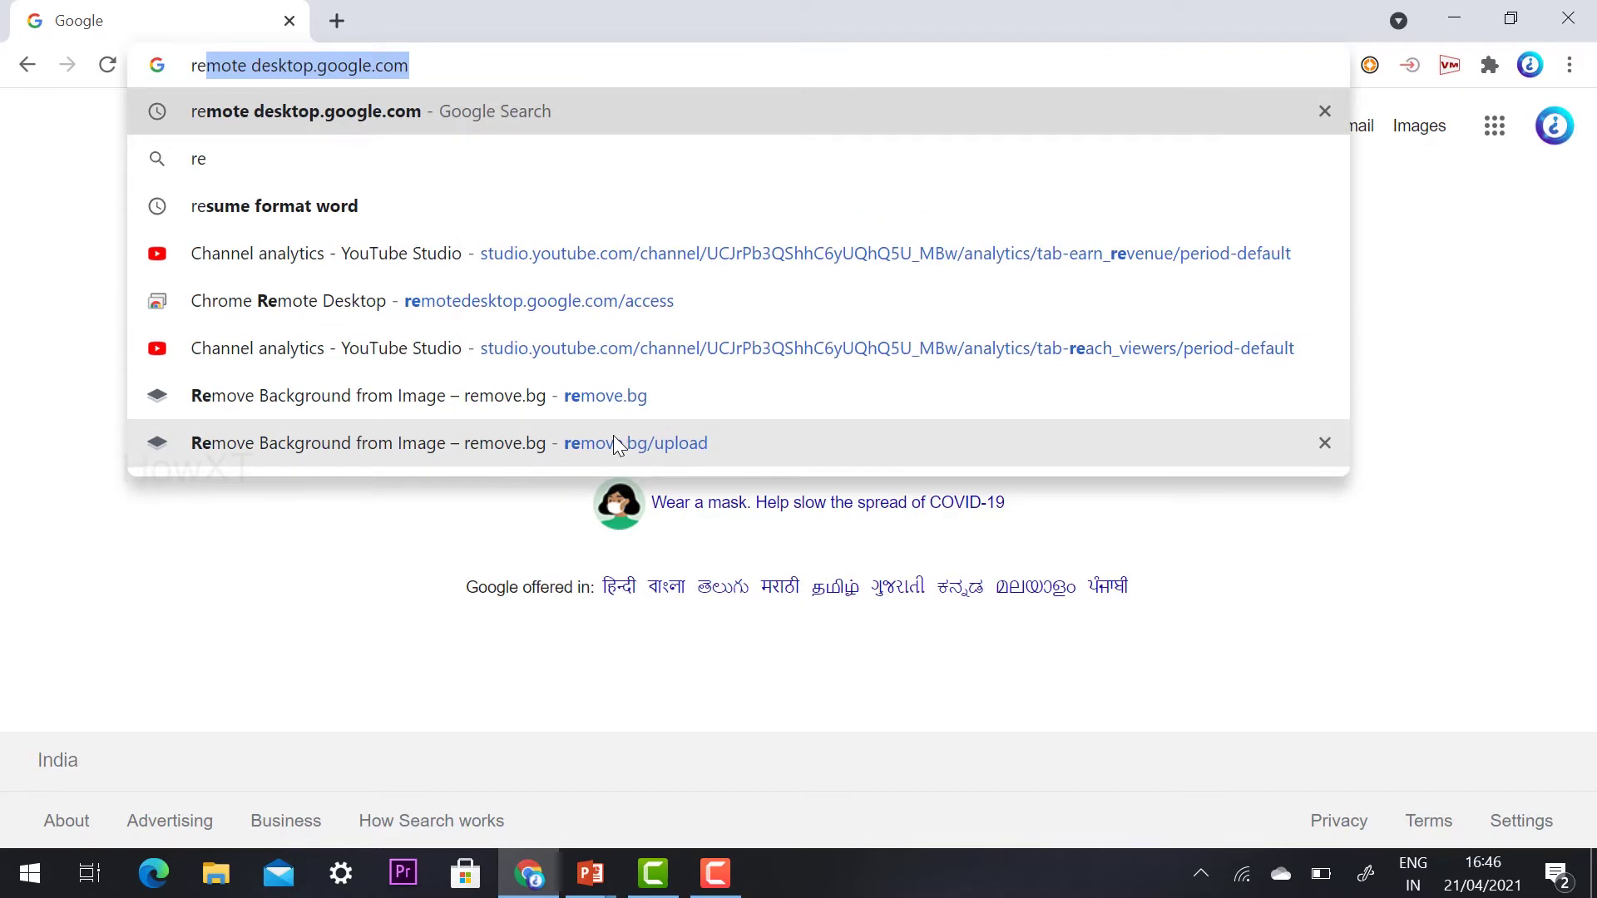
click(329, 109)
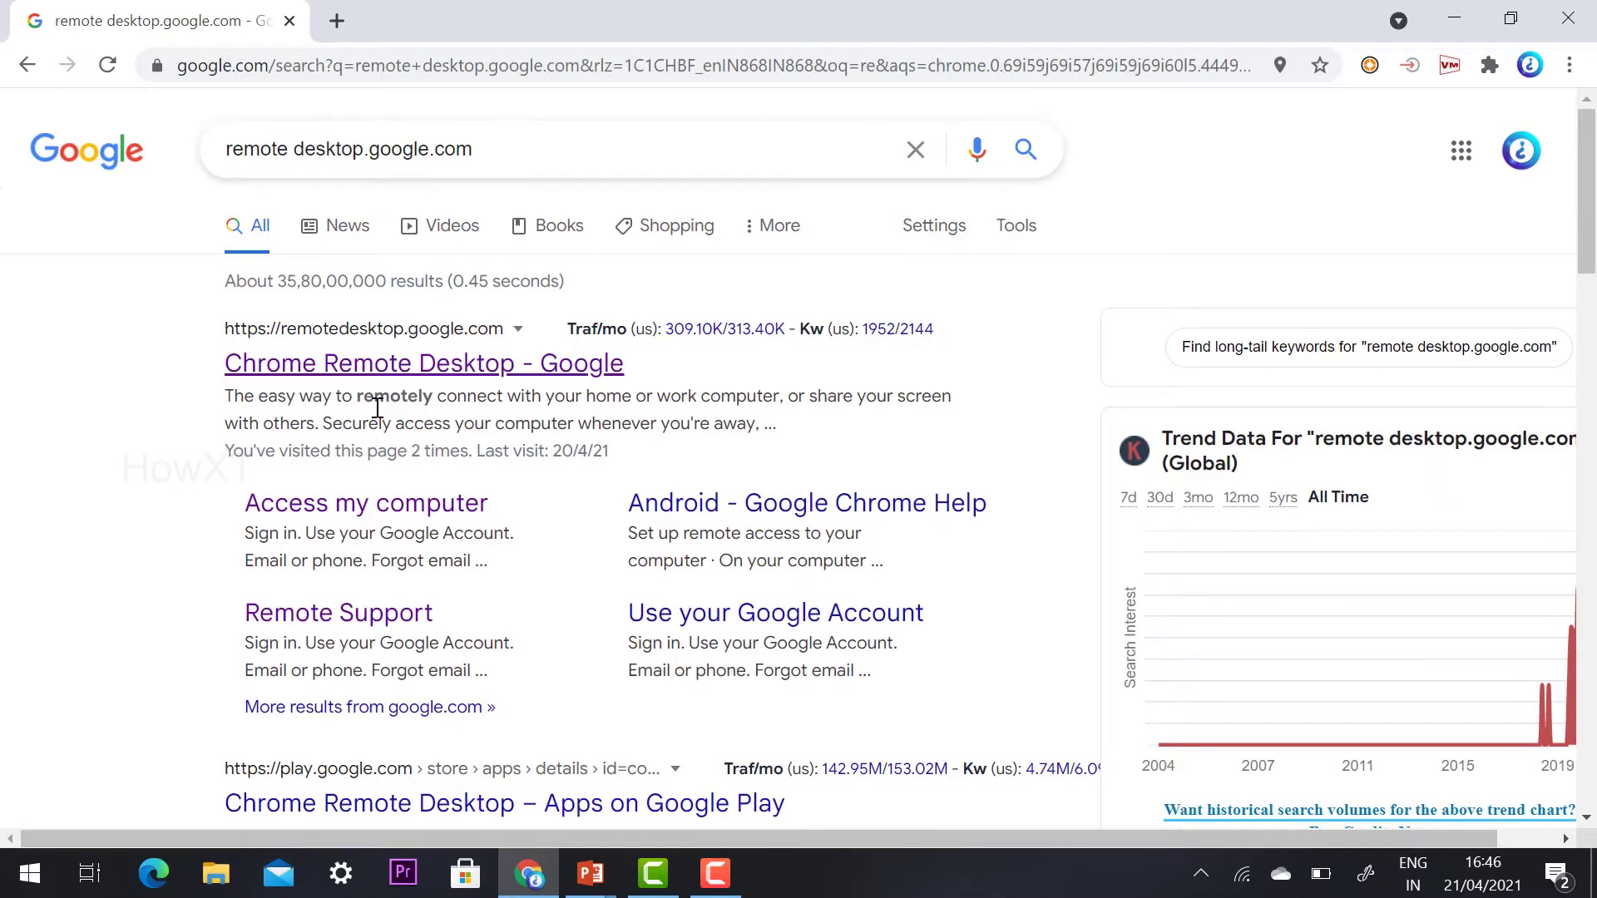
Open the Chrome Remote Desktop result and install the site as an app
click(395, 381)
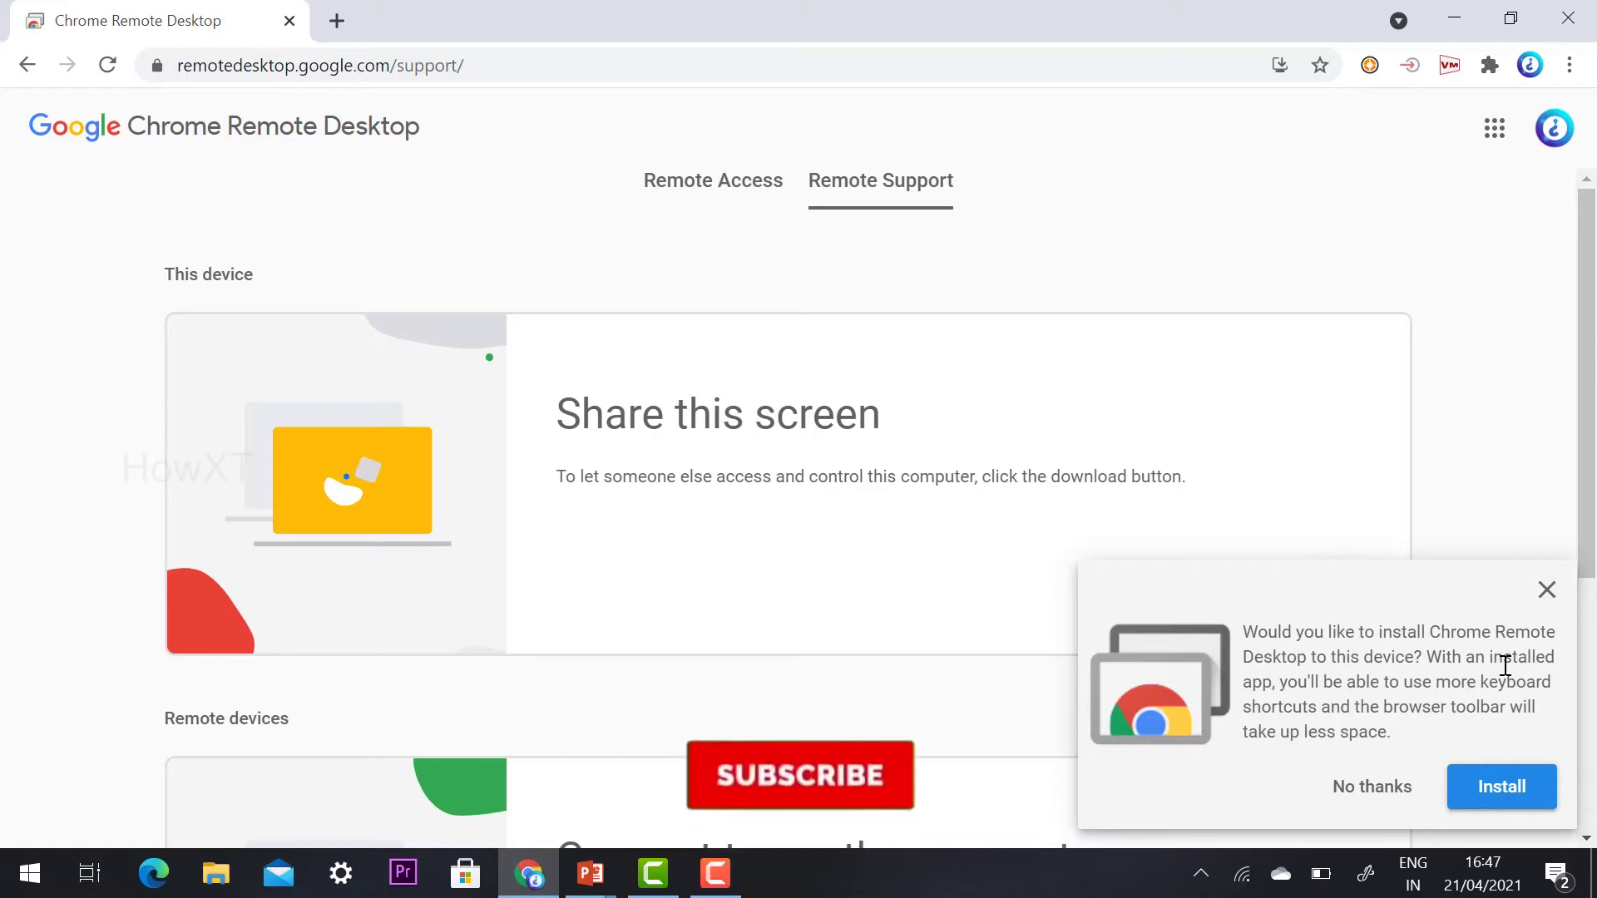
click(1491, 790)
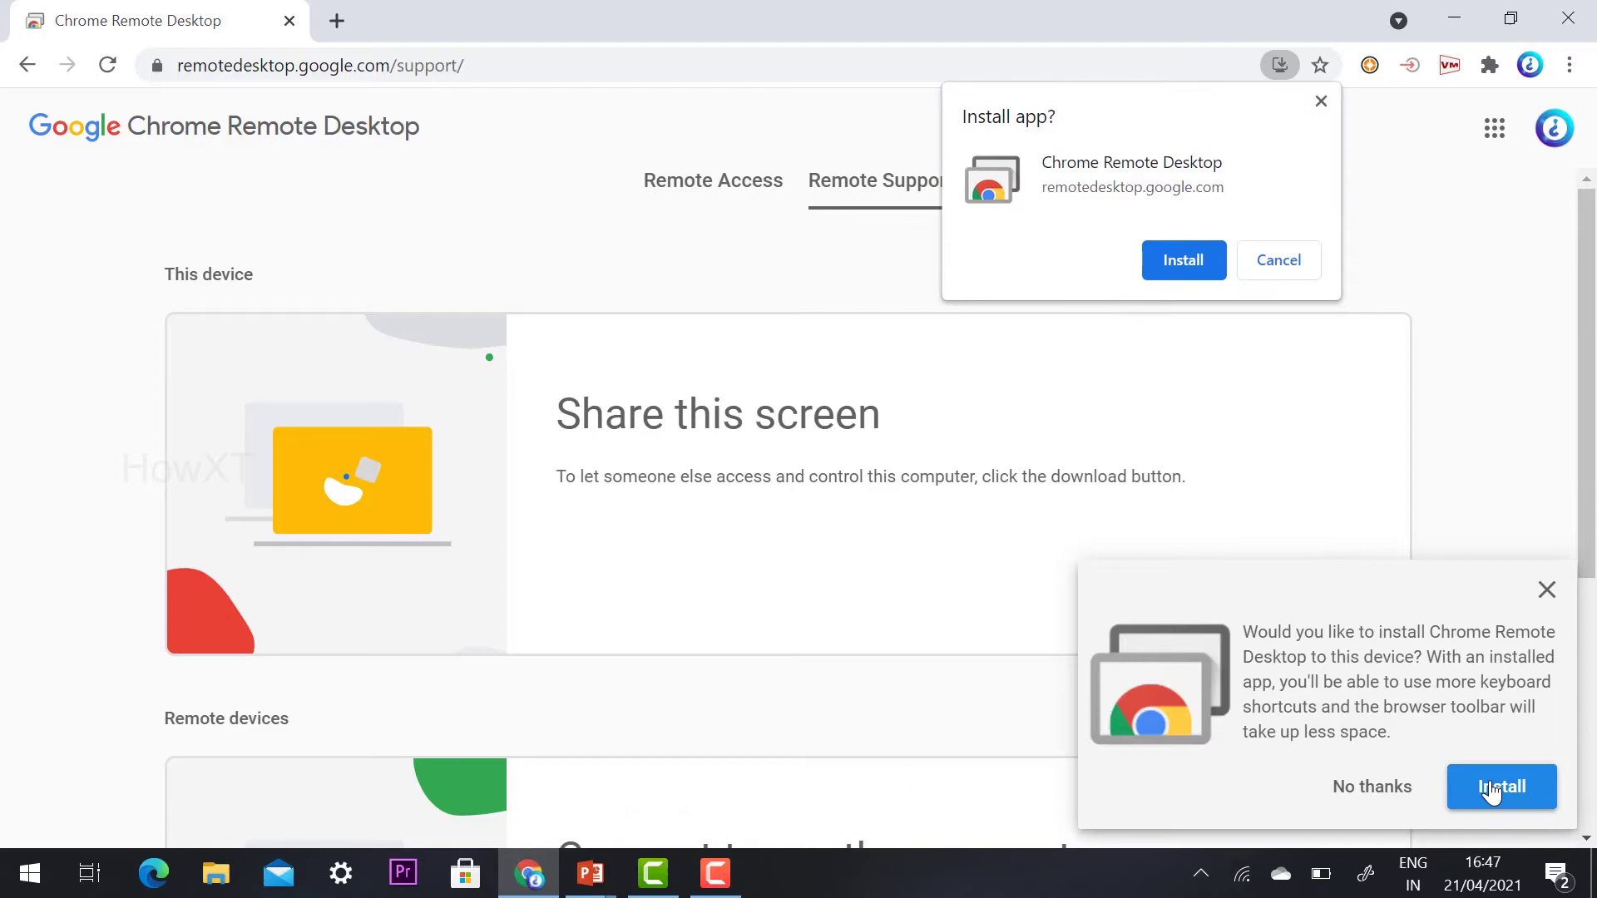
click(1168, 259)
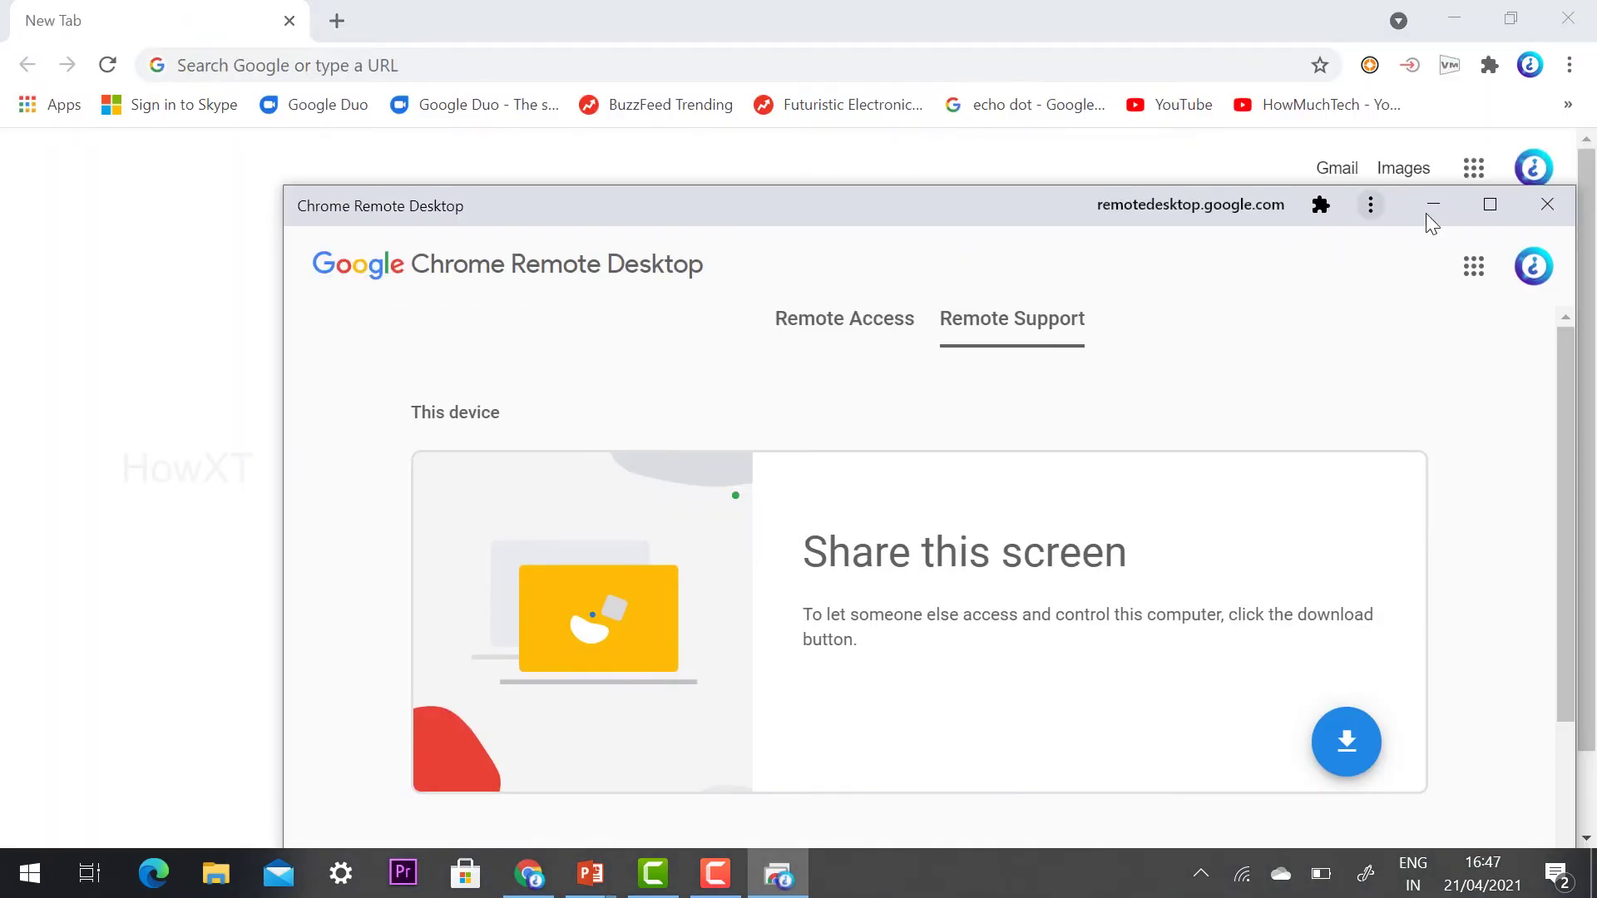
Maximize the app window and go to Remote Access to reach the extension download
click(1489, 204)
scroll(536, 386, down, 2)
scroll(537, 386, down, 2)
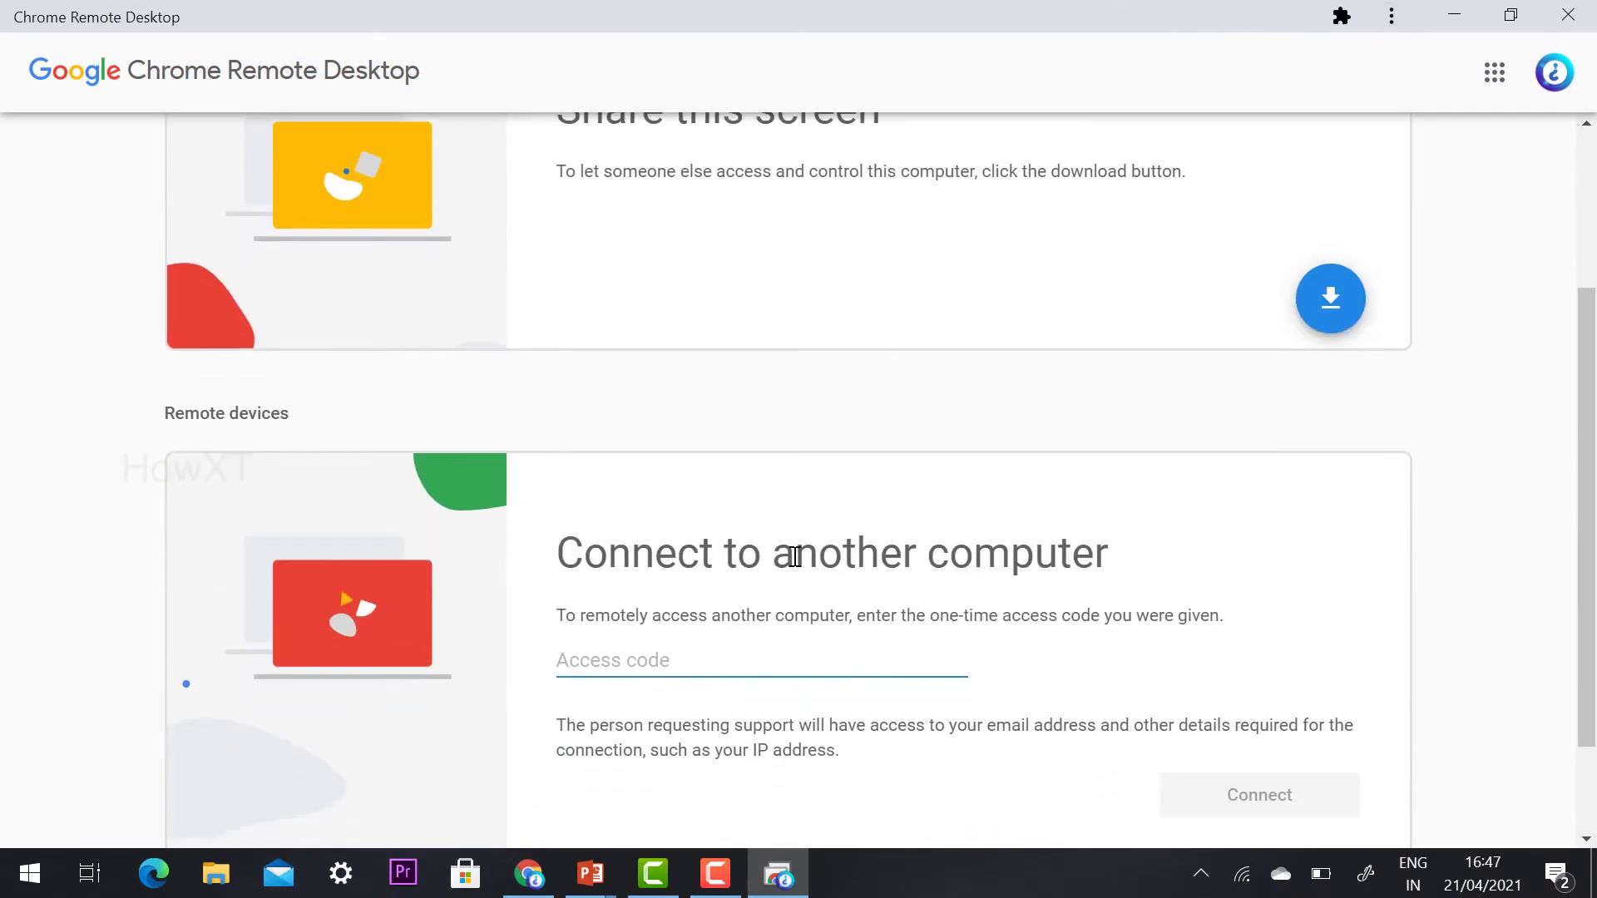
scroll(794, 556, up, 4)
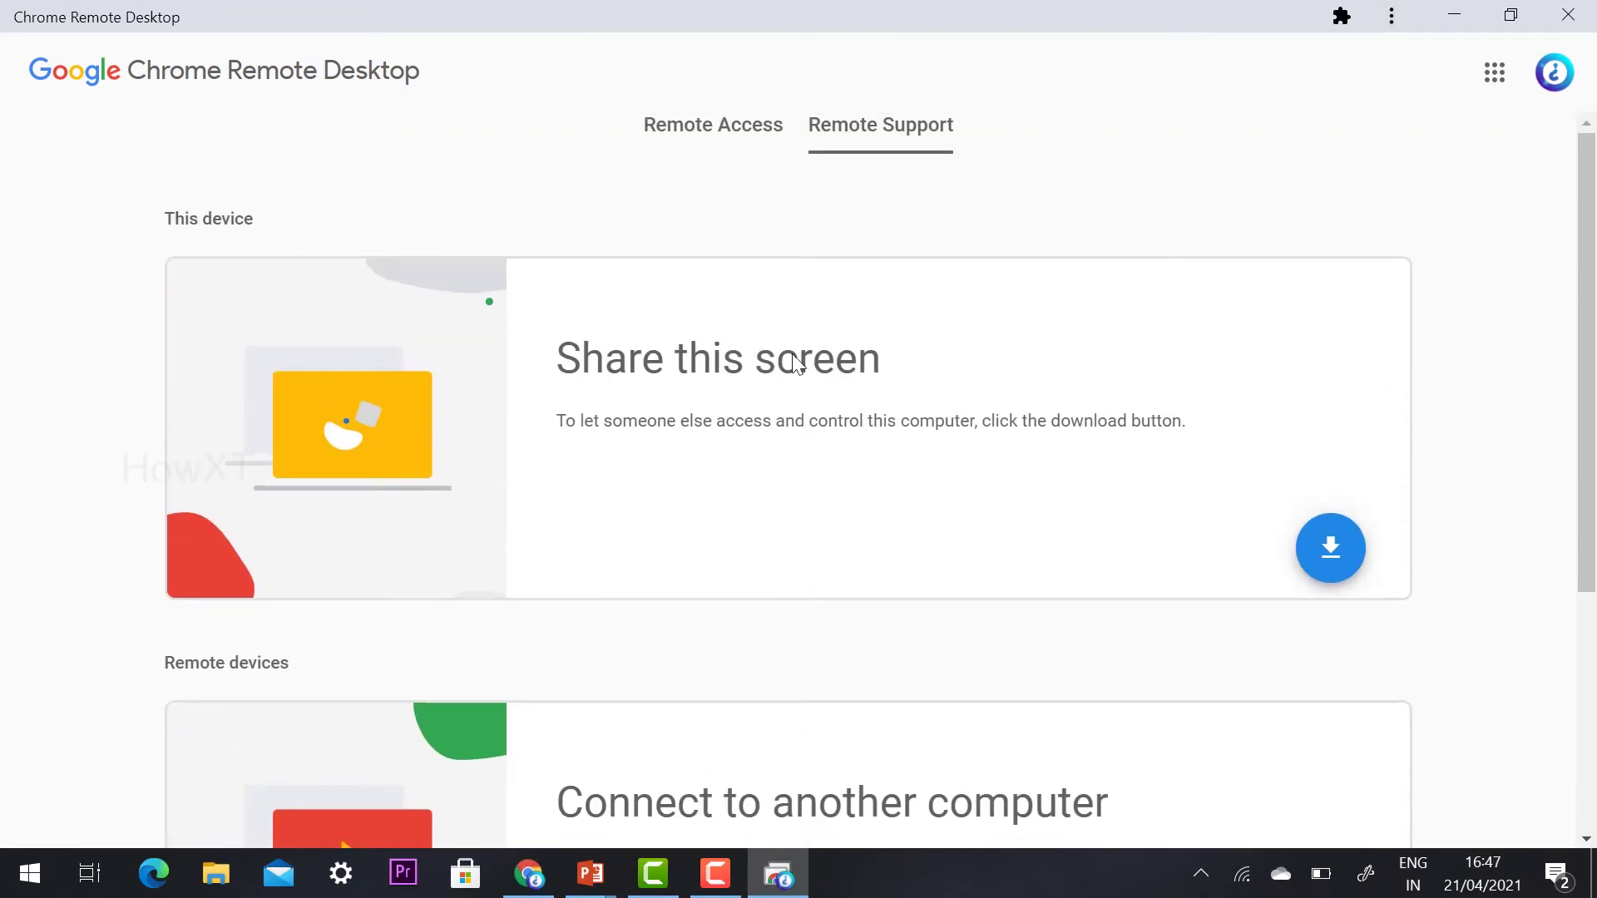
click(739, 134)
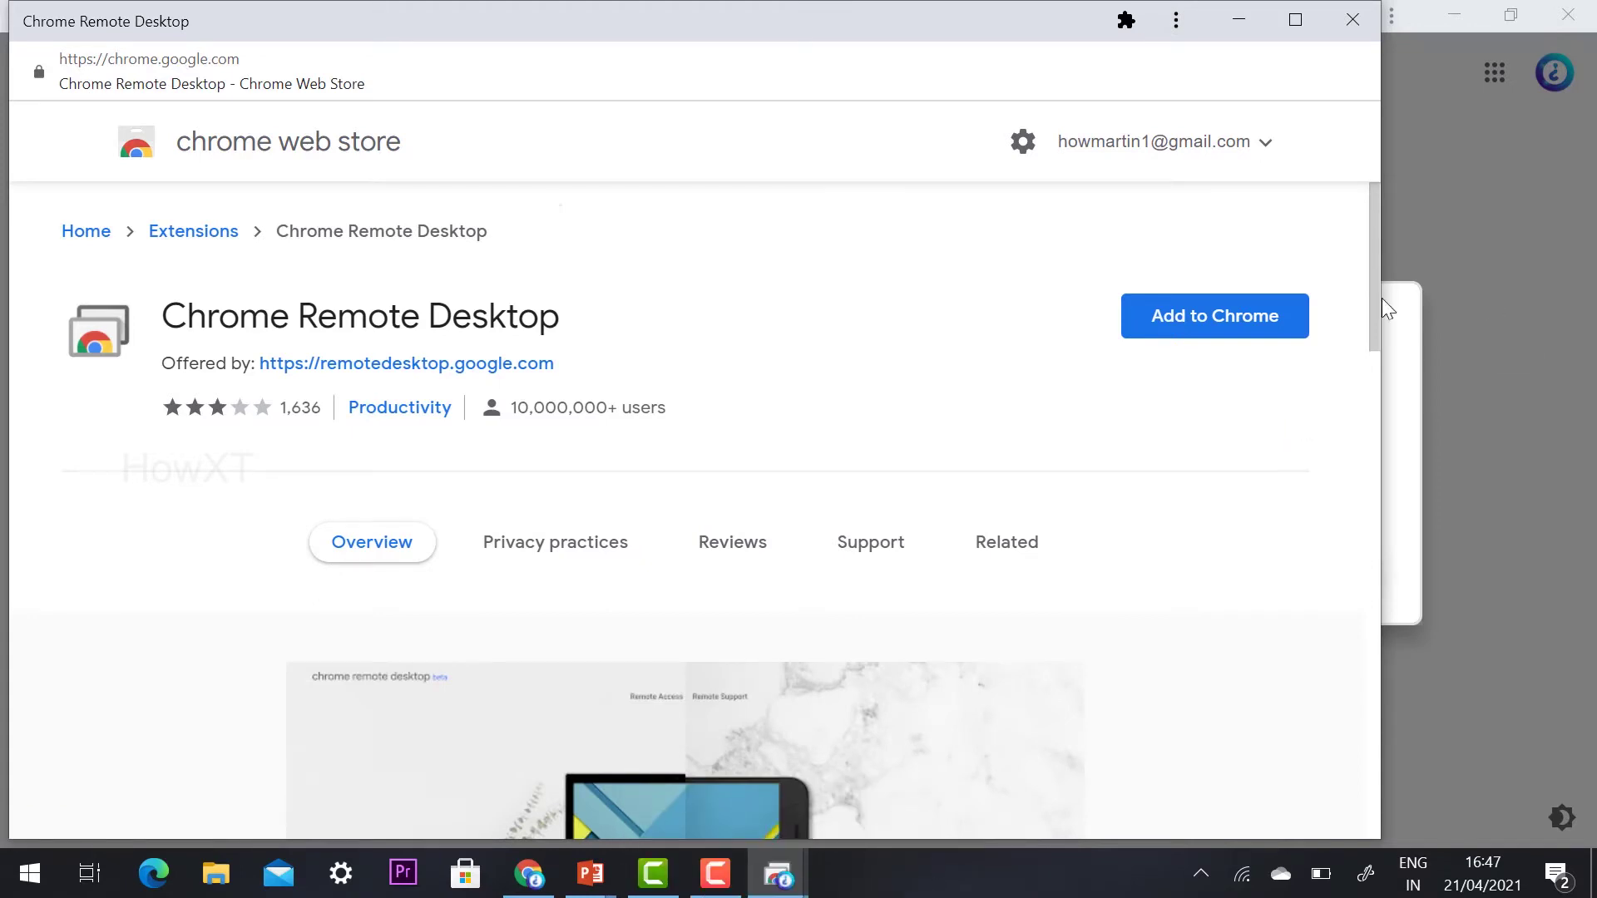
Add the Chrome Remote Desktop extension to Chrome and confirm the permissions
click(1220, 321)
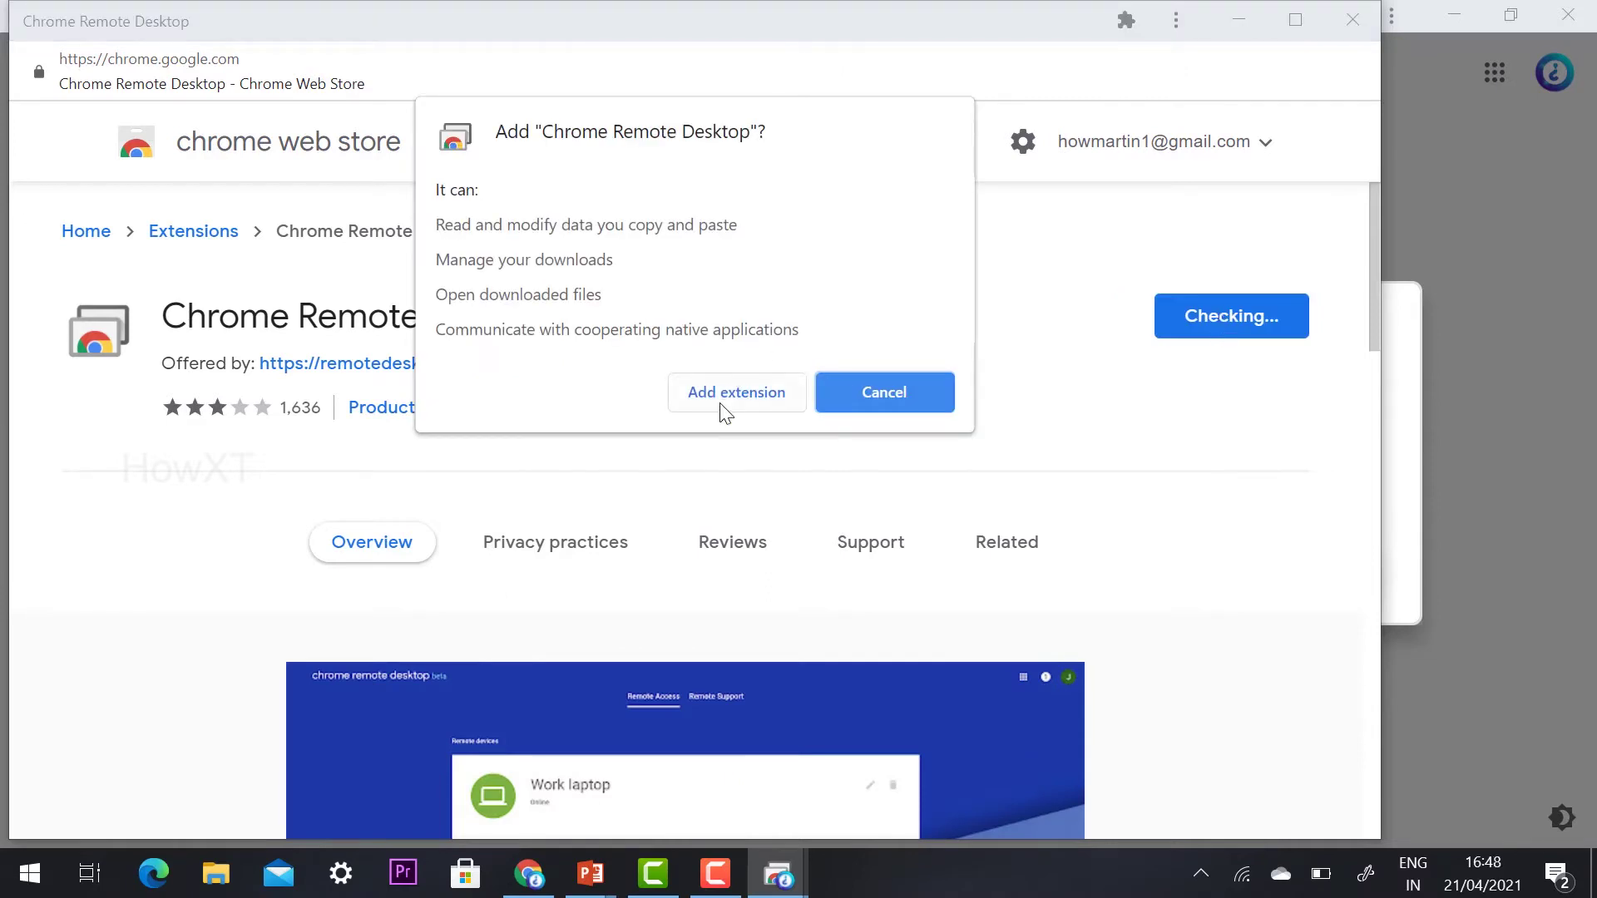
click(725, 393)
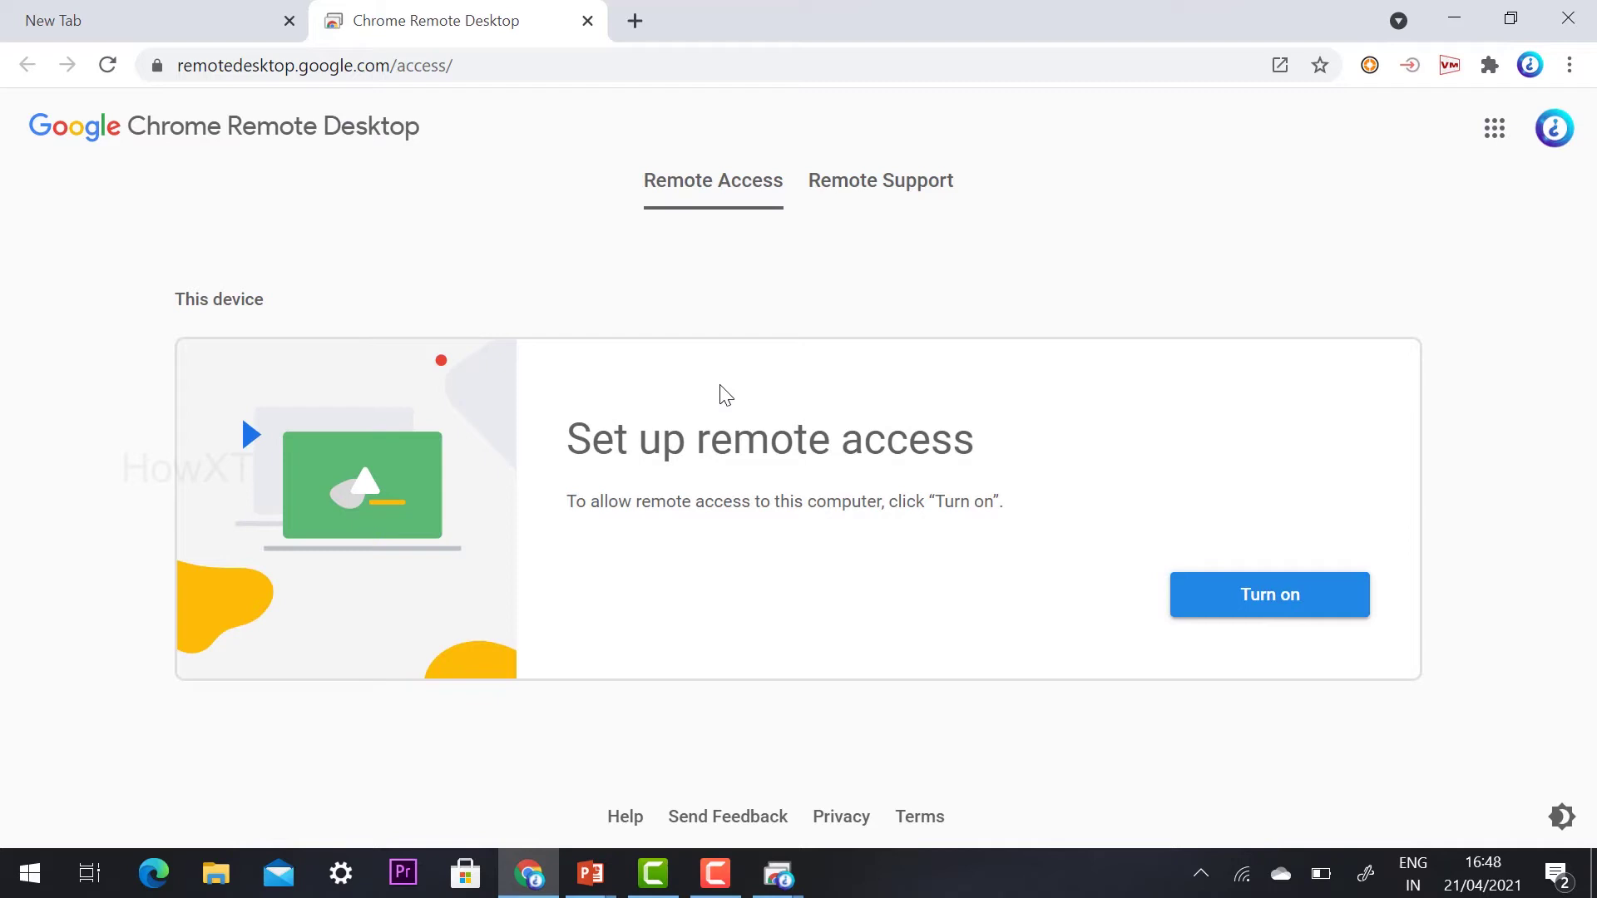
Turn on remote access and rename this computer to 'howxt'
click(1215, 604)
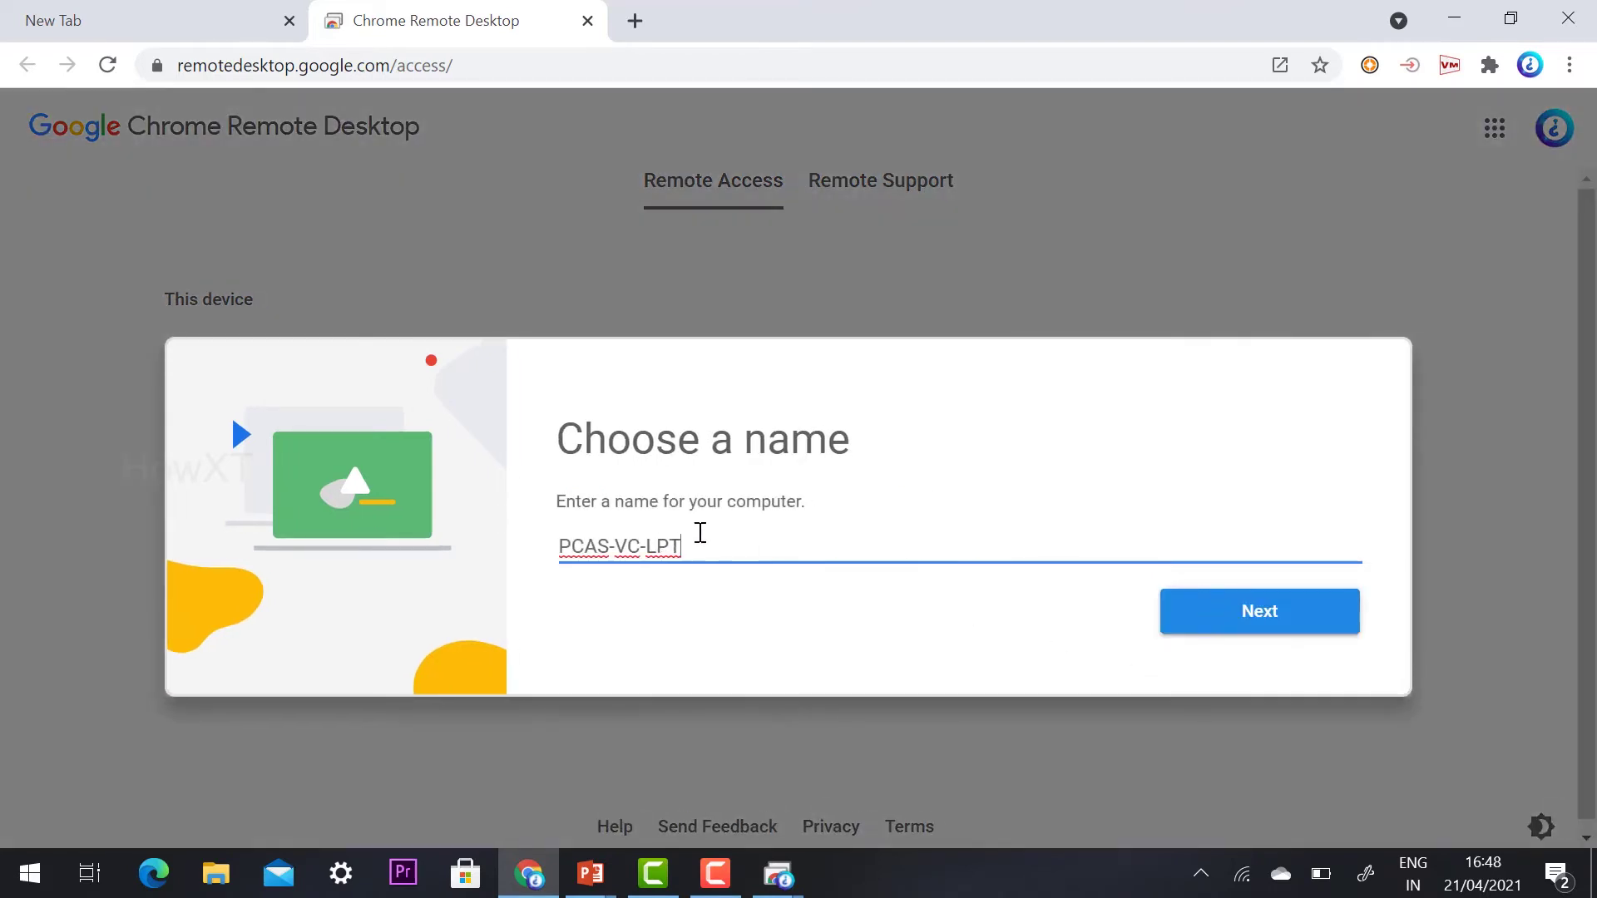
drag(710, 533, 409, 541)
key(BackSpace)
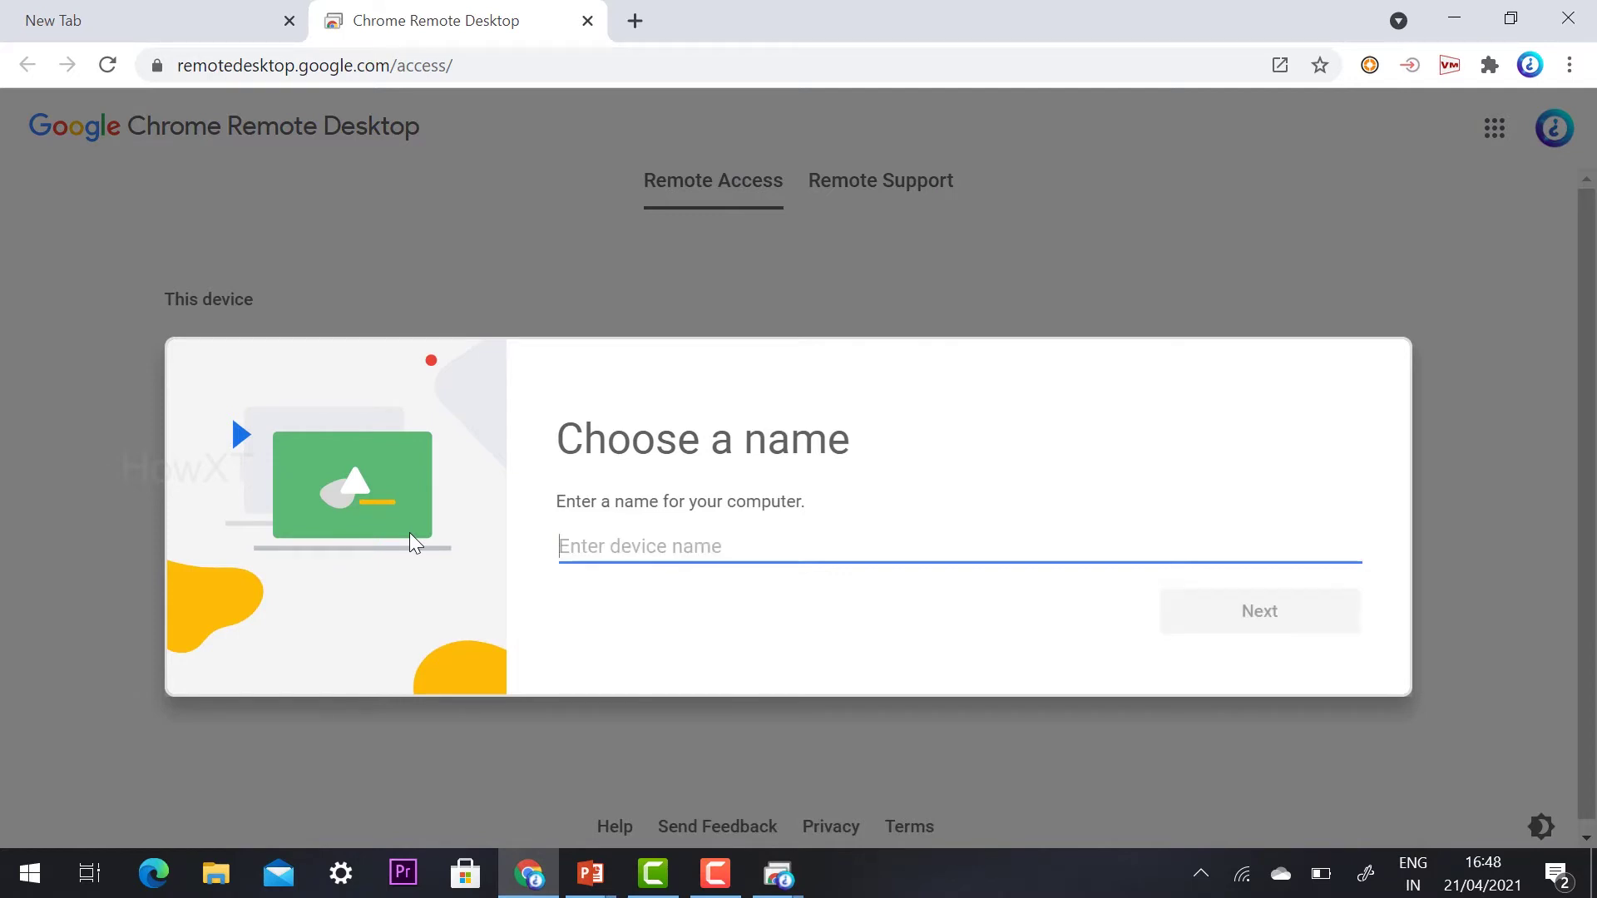
text(howxt)
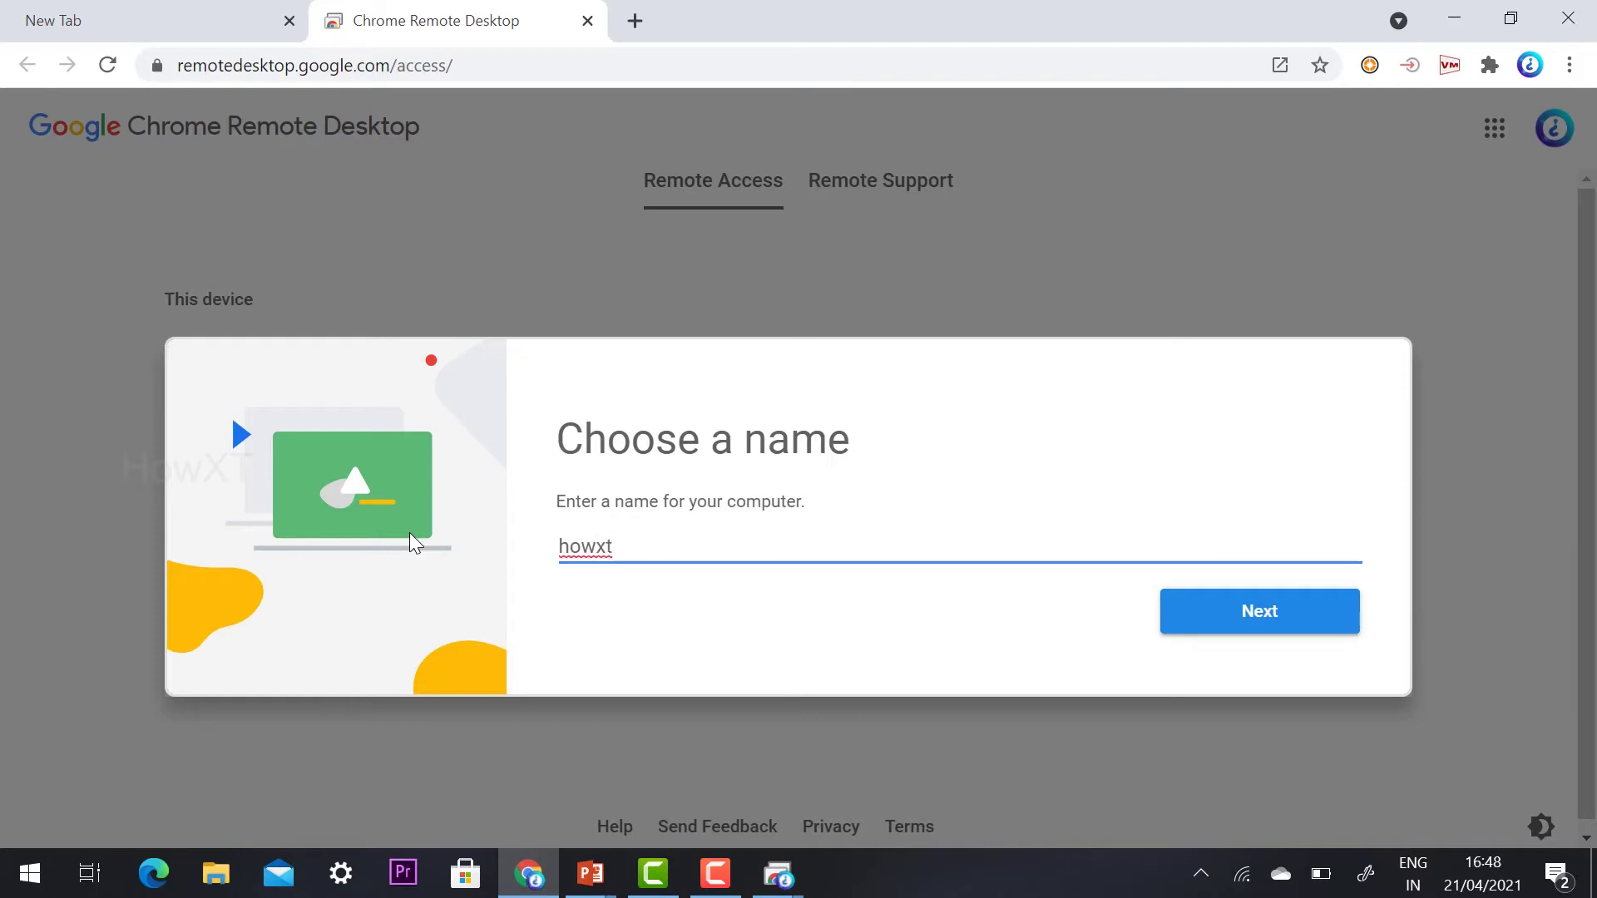
click(1275, 620)
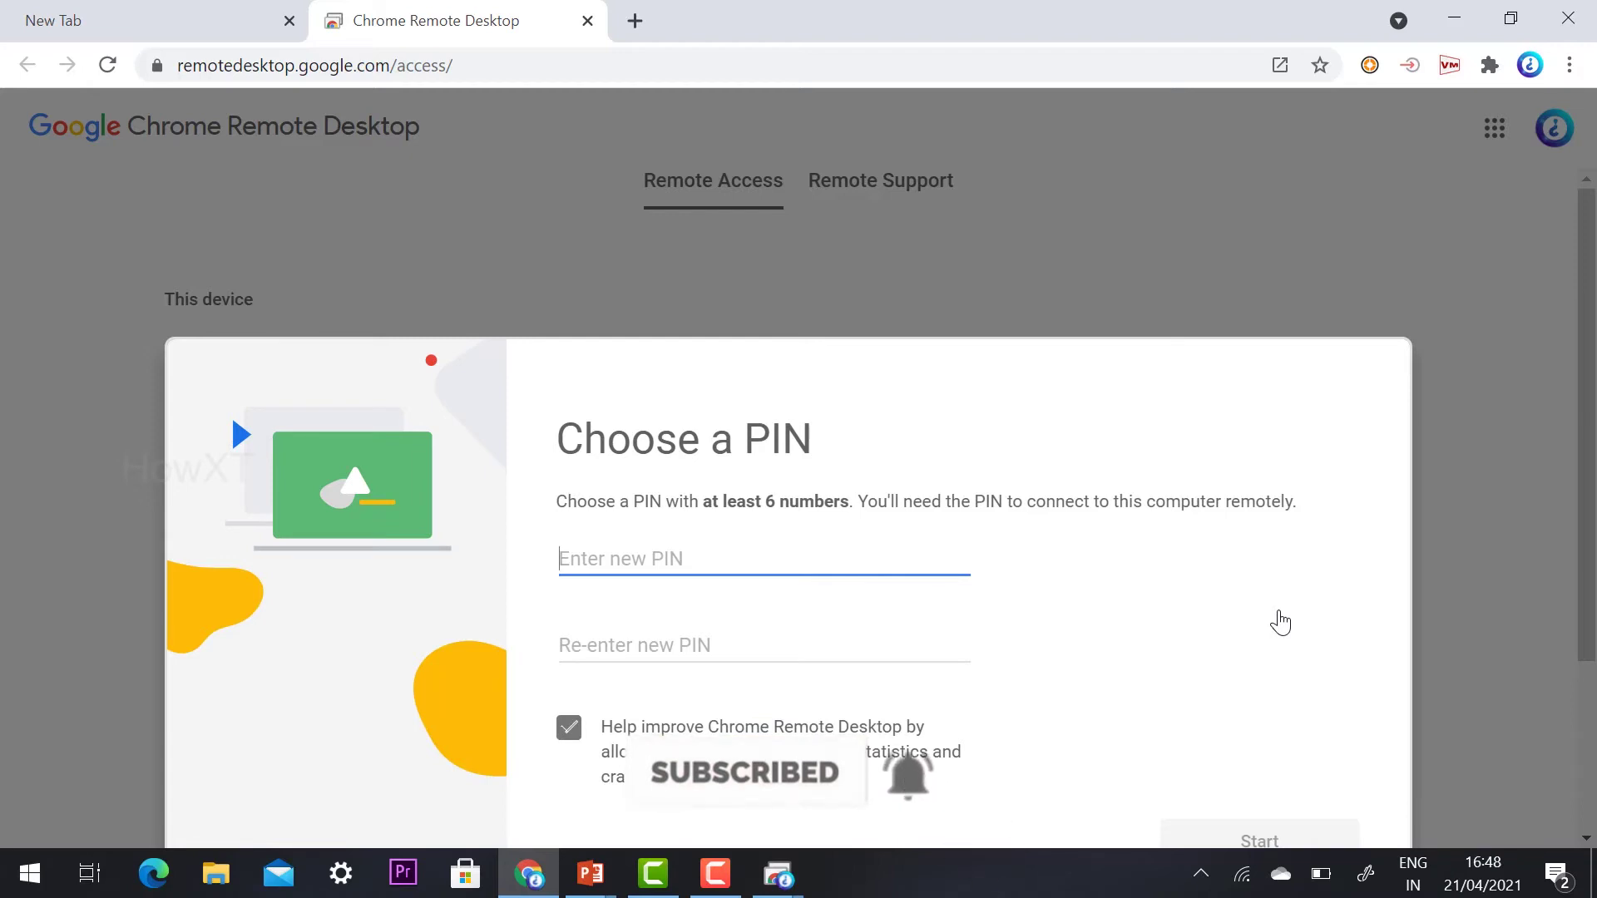
Enter and confirm a numeric PIN of at least 6 digits, then start remote access
text(123)
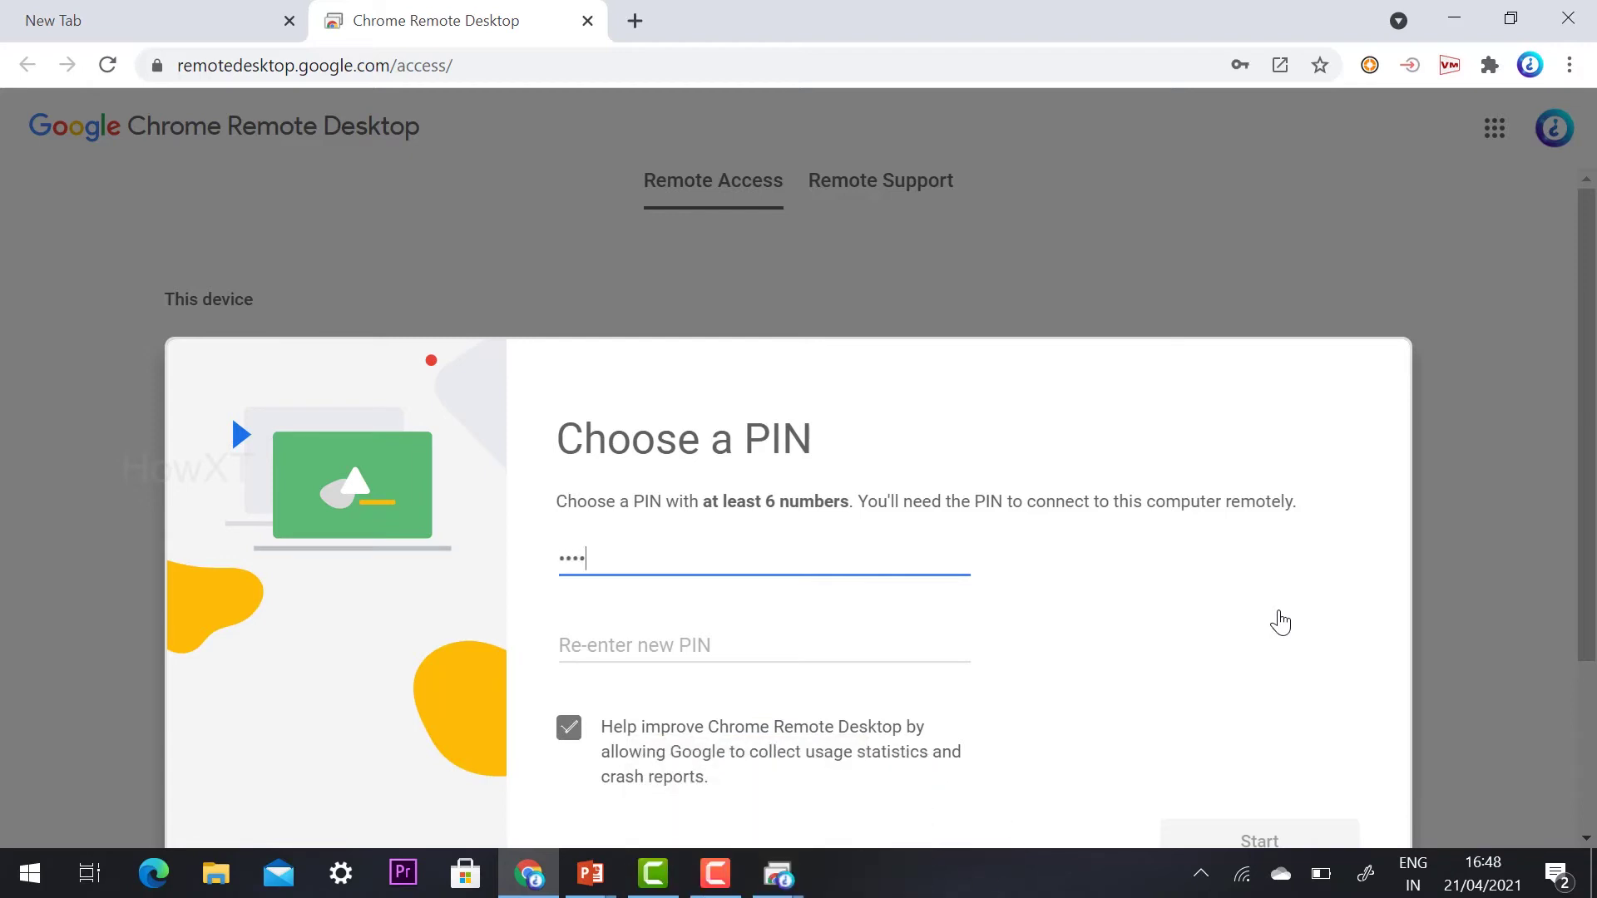
text(45678)
click(710, 630)
text(1234567)
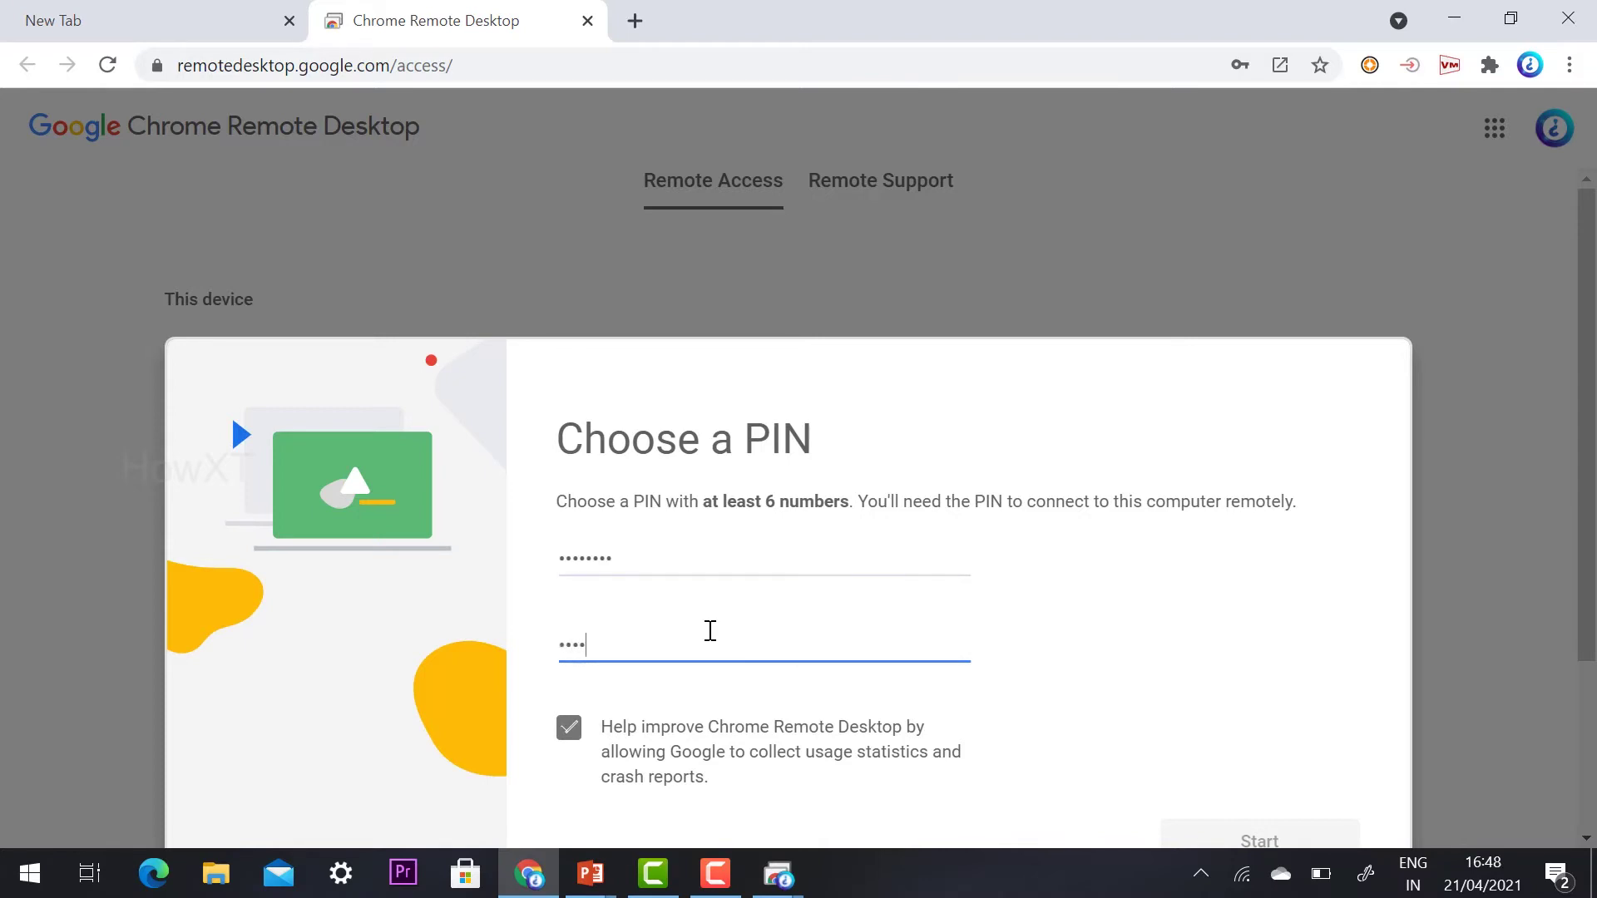
text(8)
scroll(732, 619, down, 3)
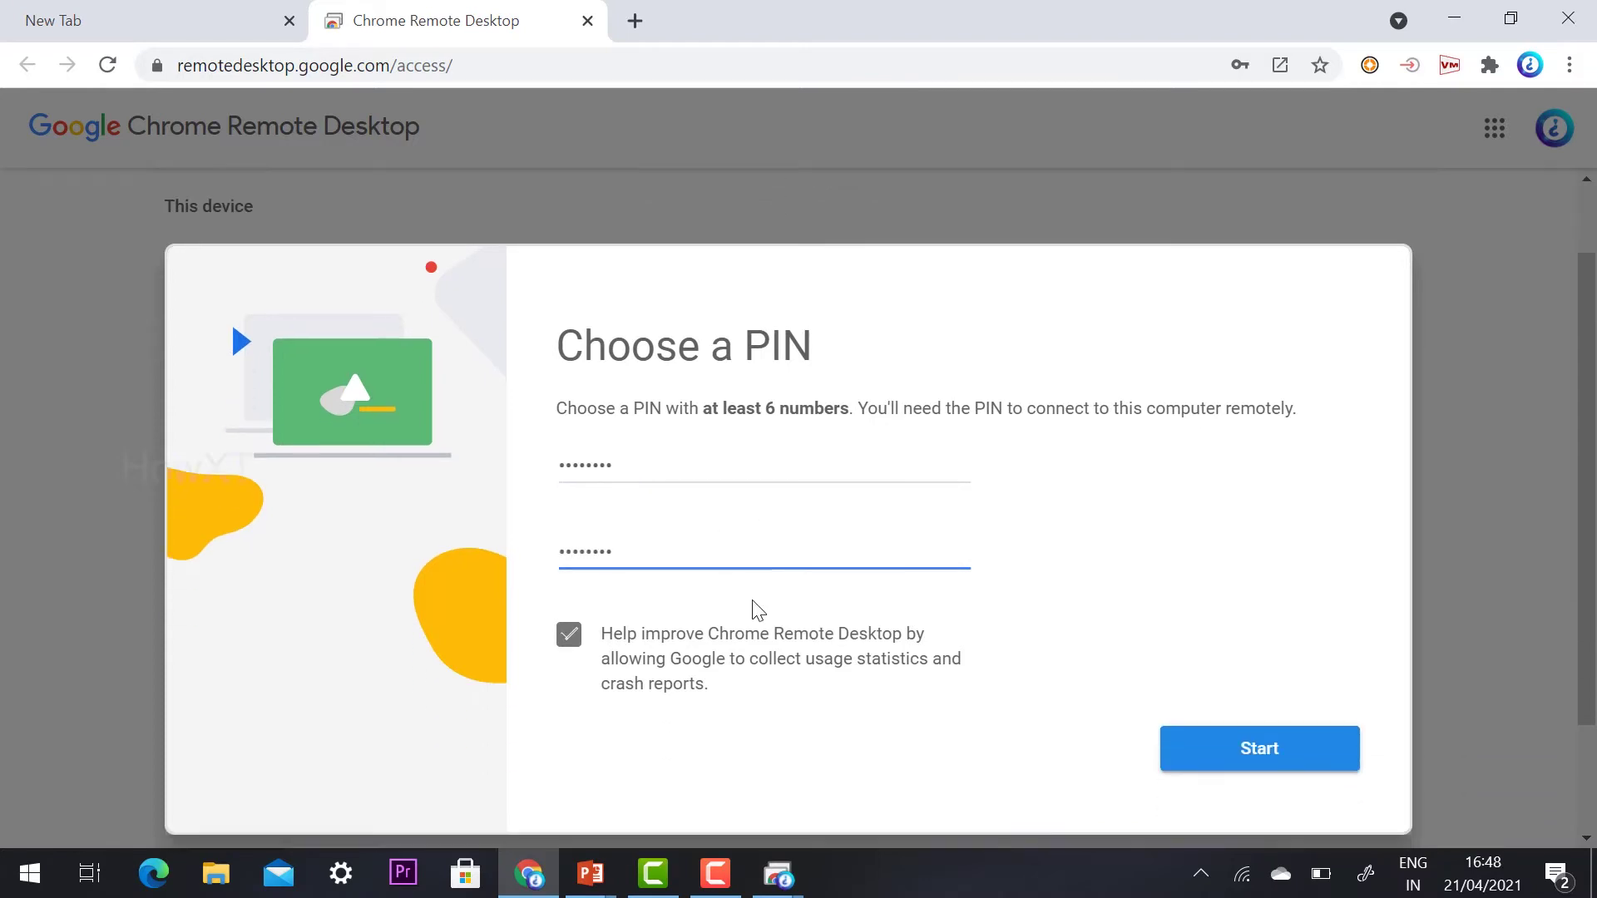
click(1274, 618)
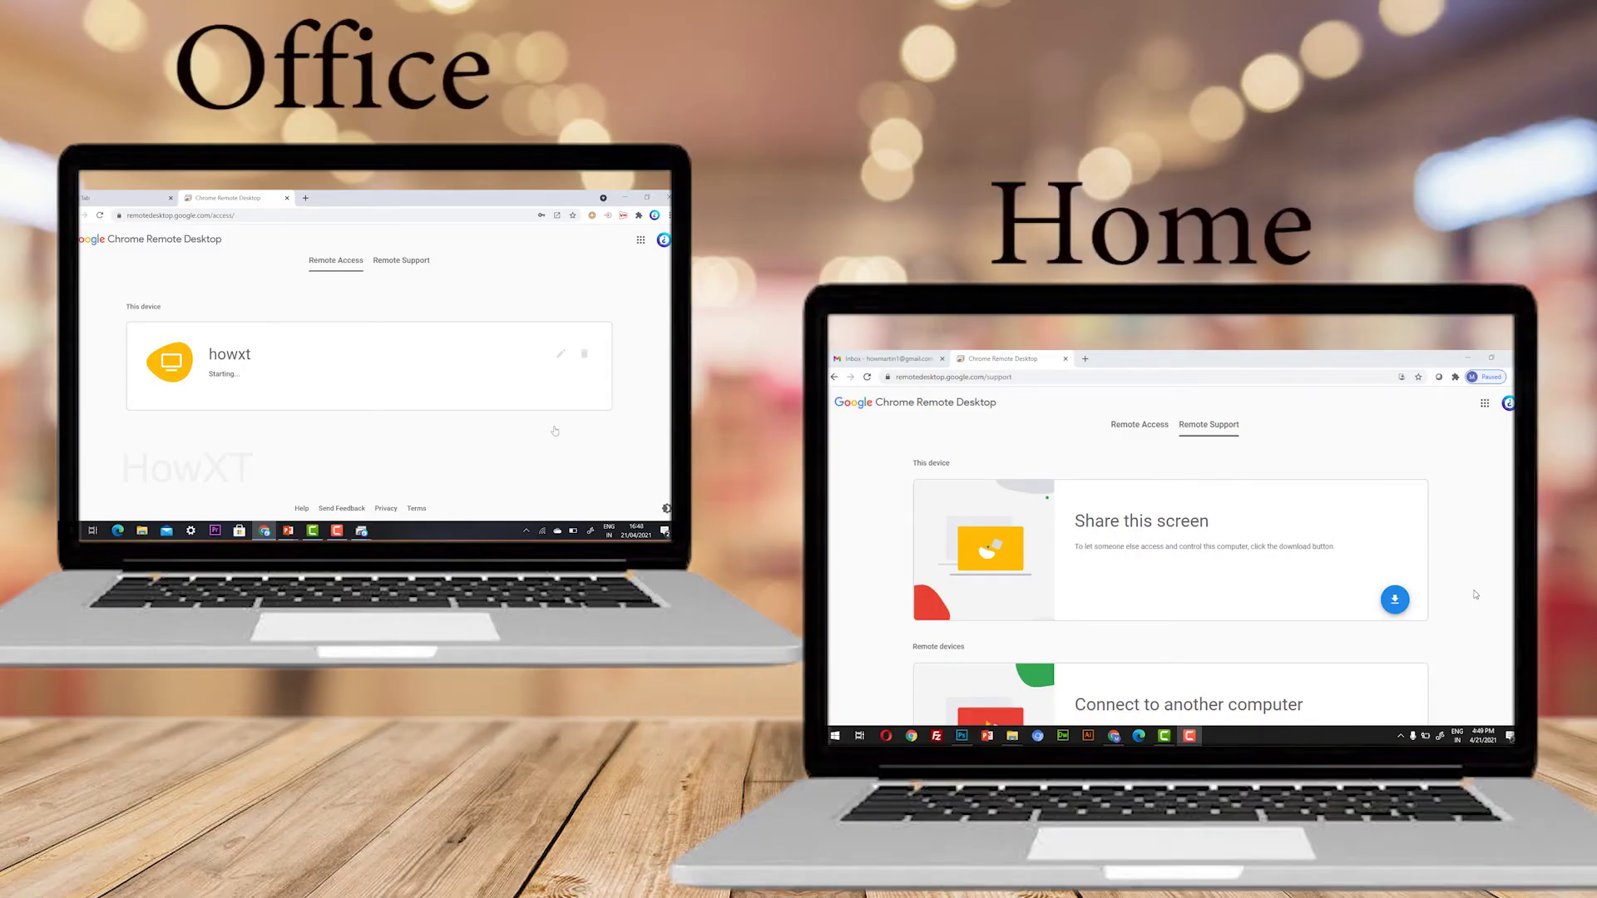
On the home laptop, go to Remote Access and download the remote access host software
click(1147, 429)
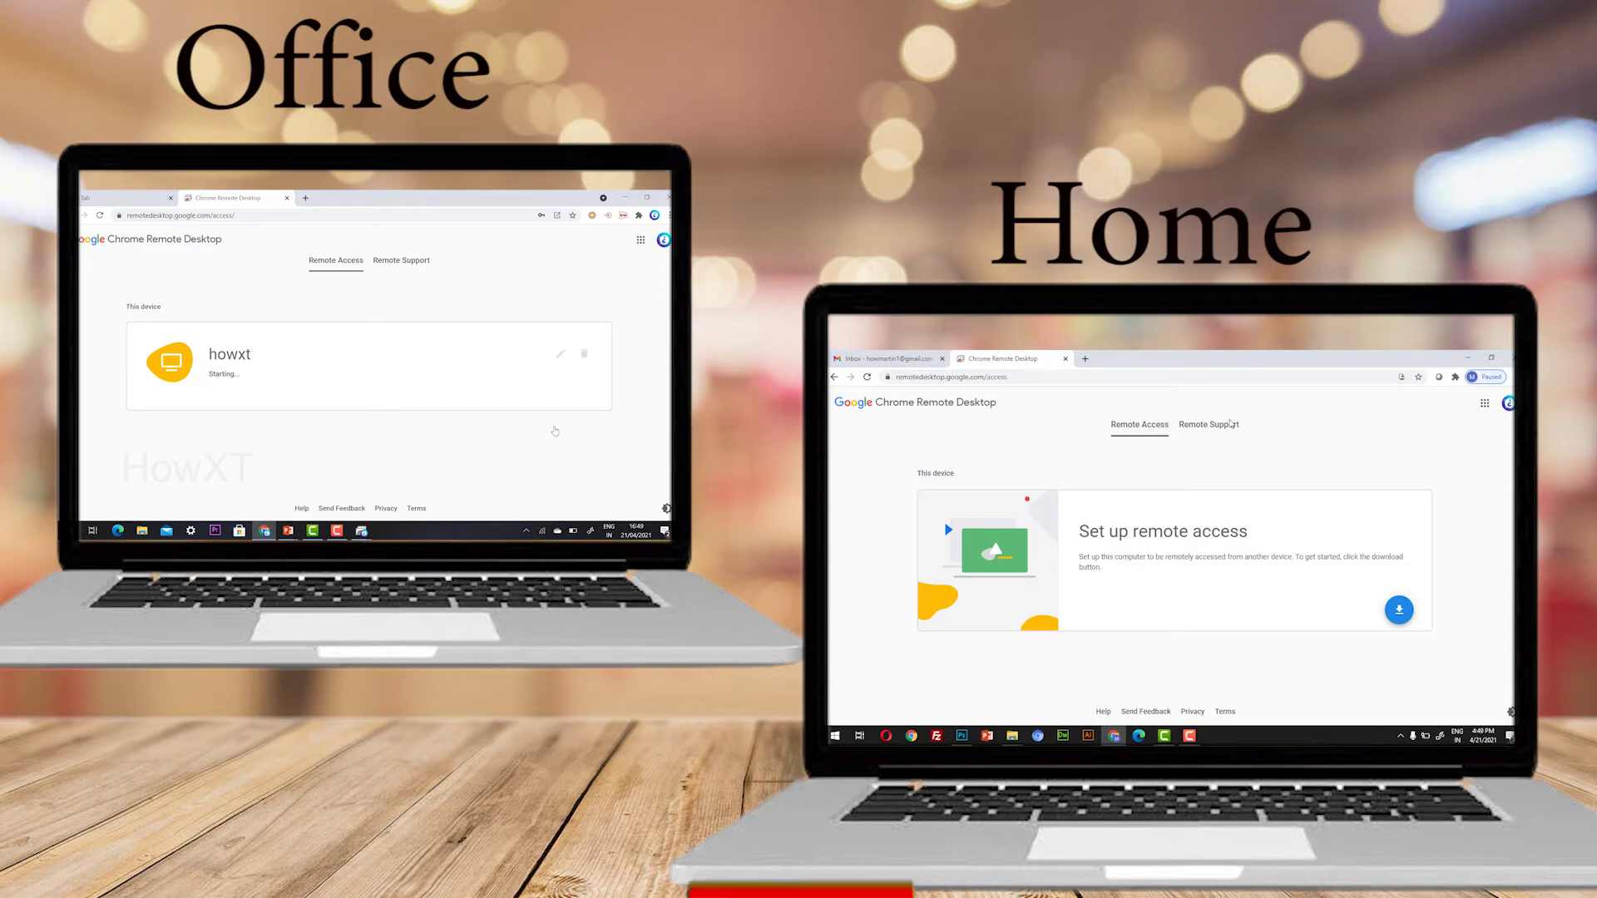
click(1231, 423)
scroll(1121, 618, down, 3)
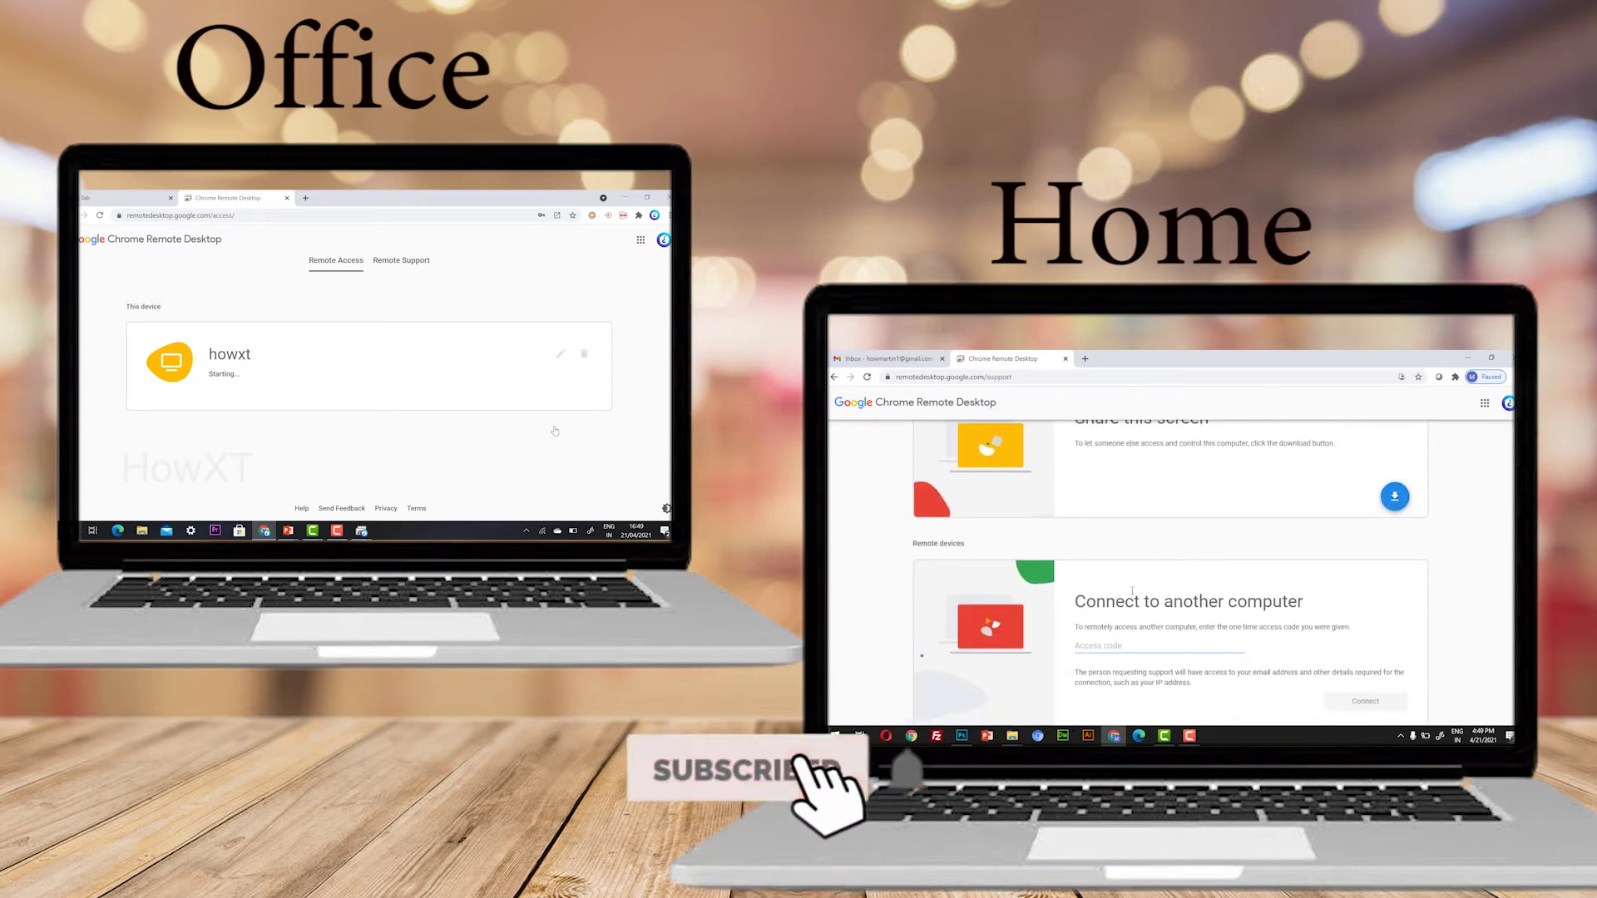
click(1109, 645)
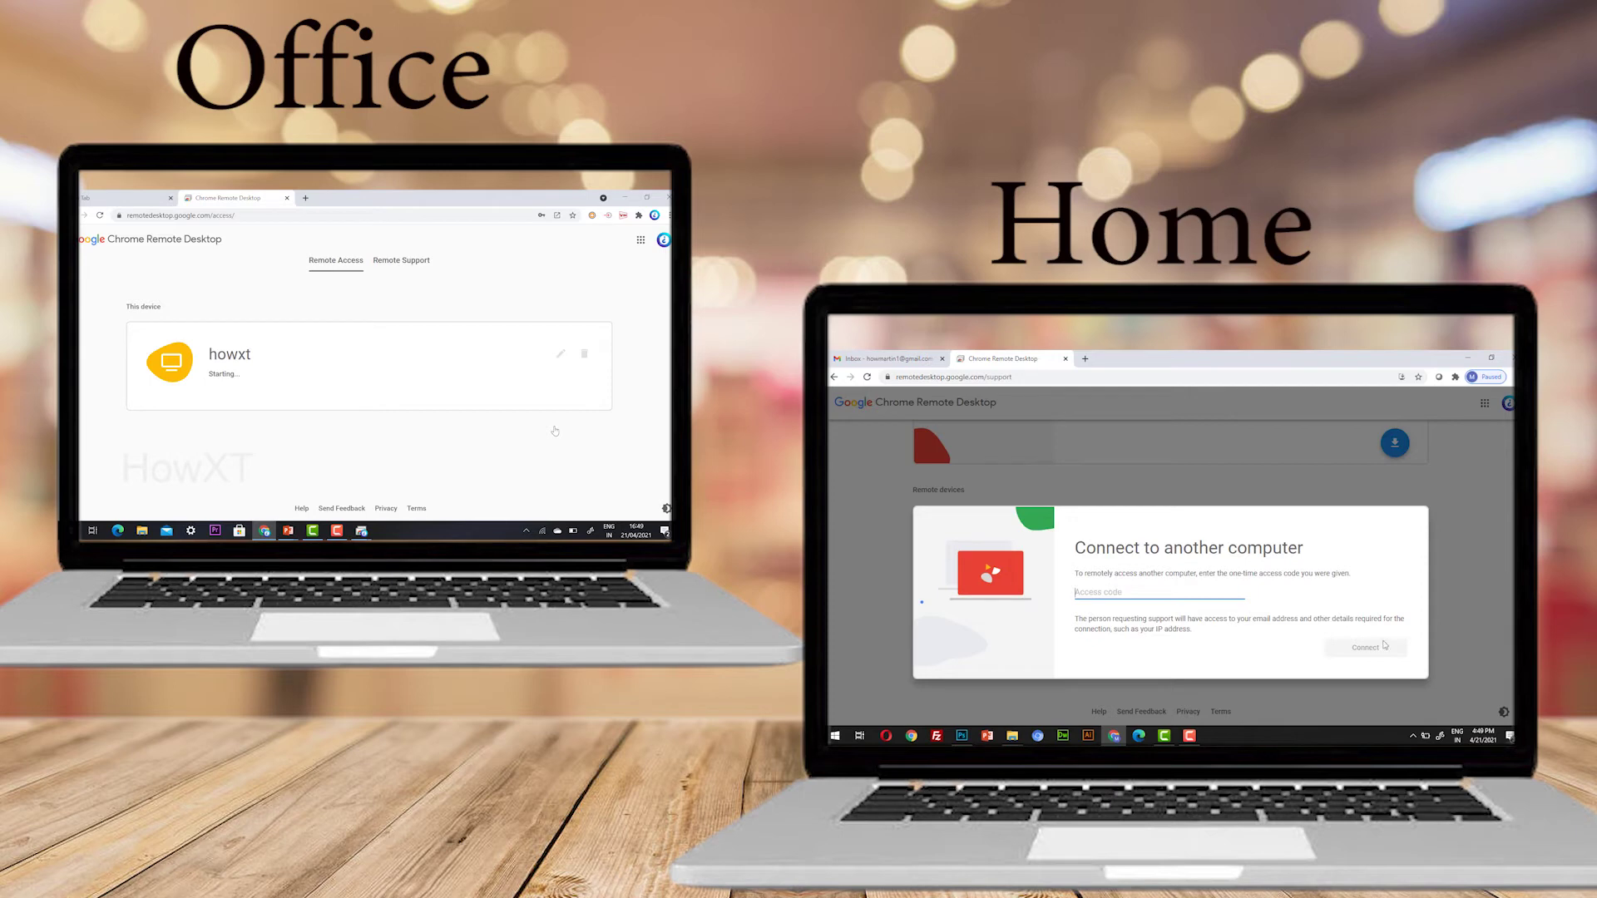
click(1460, 583)
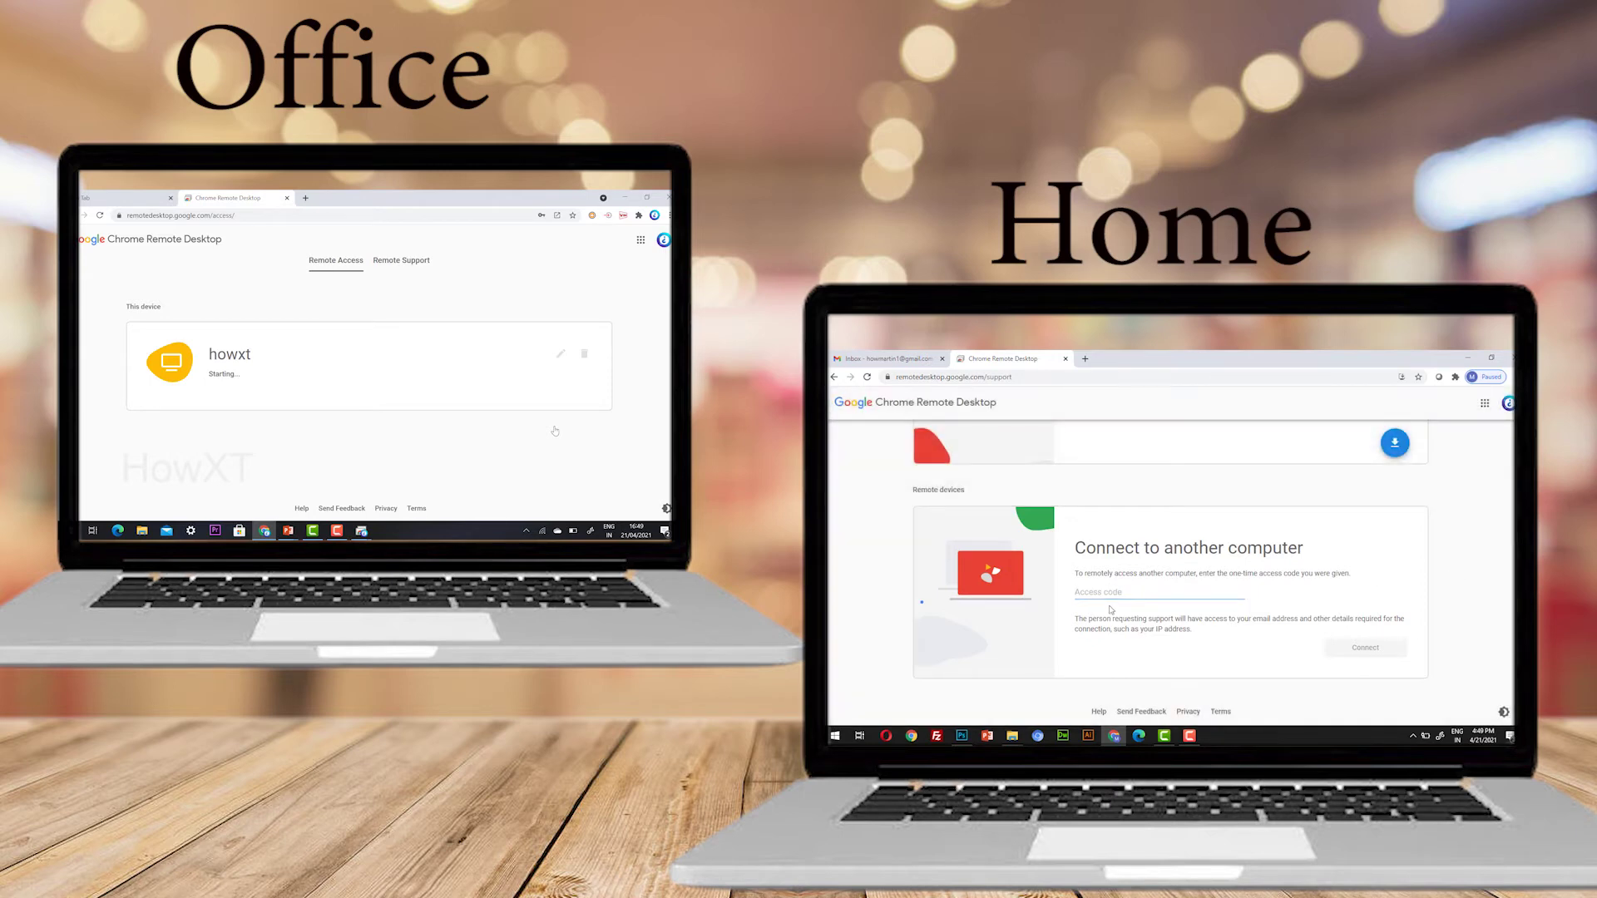
scroll(1109, 610, up, 3)
scroll(1119, 516, up, 1)
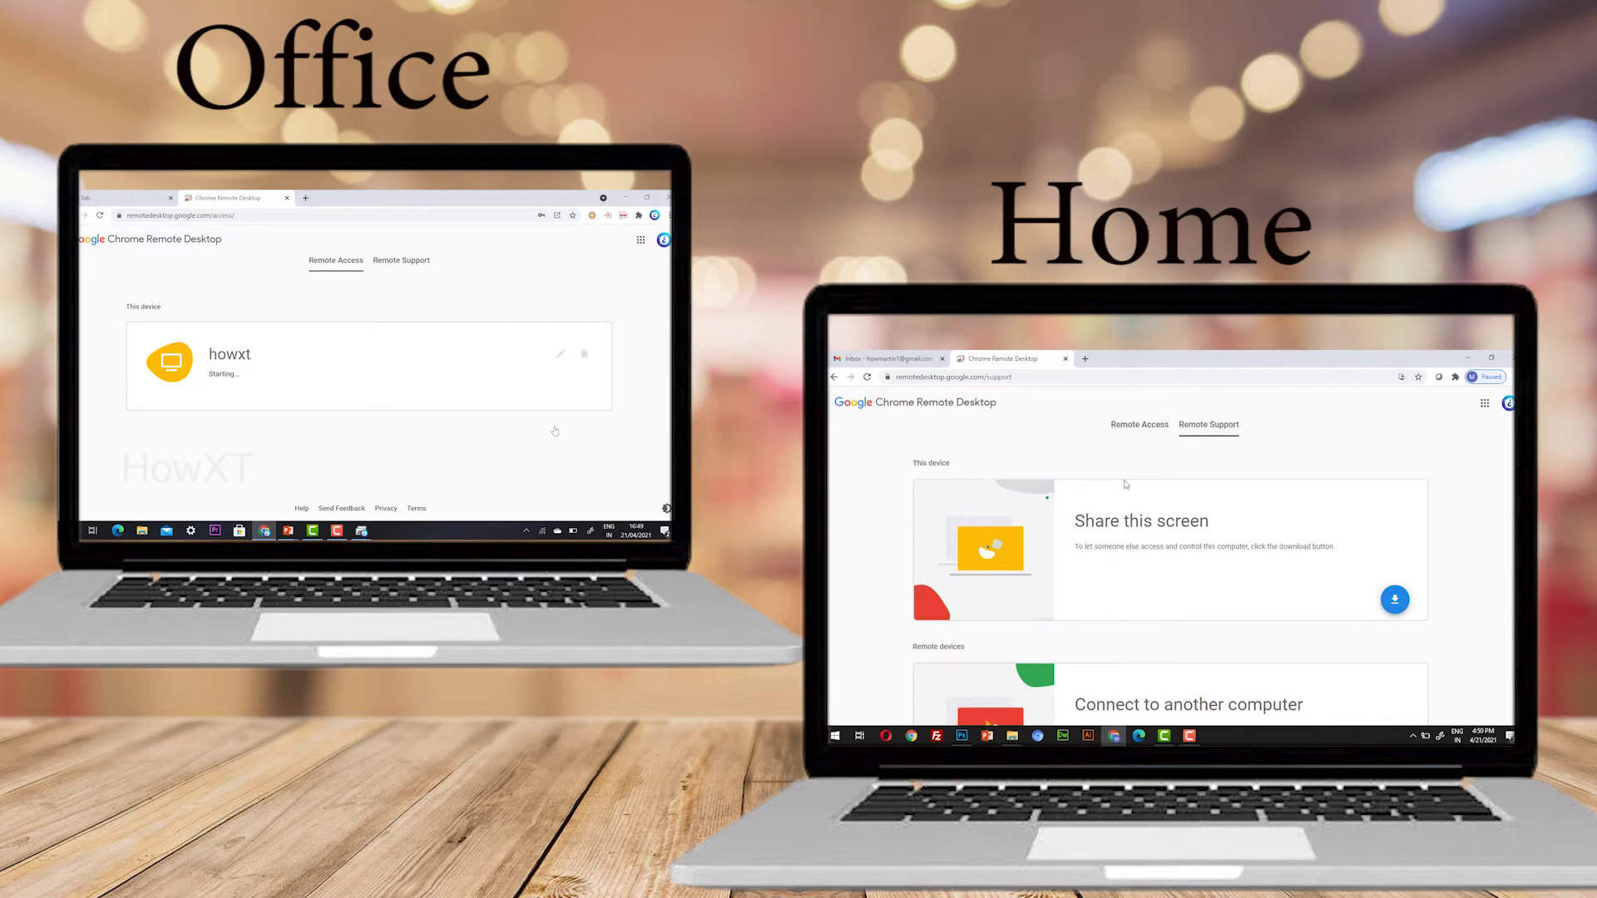
click(1124, 428)
click(1399, 610)
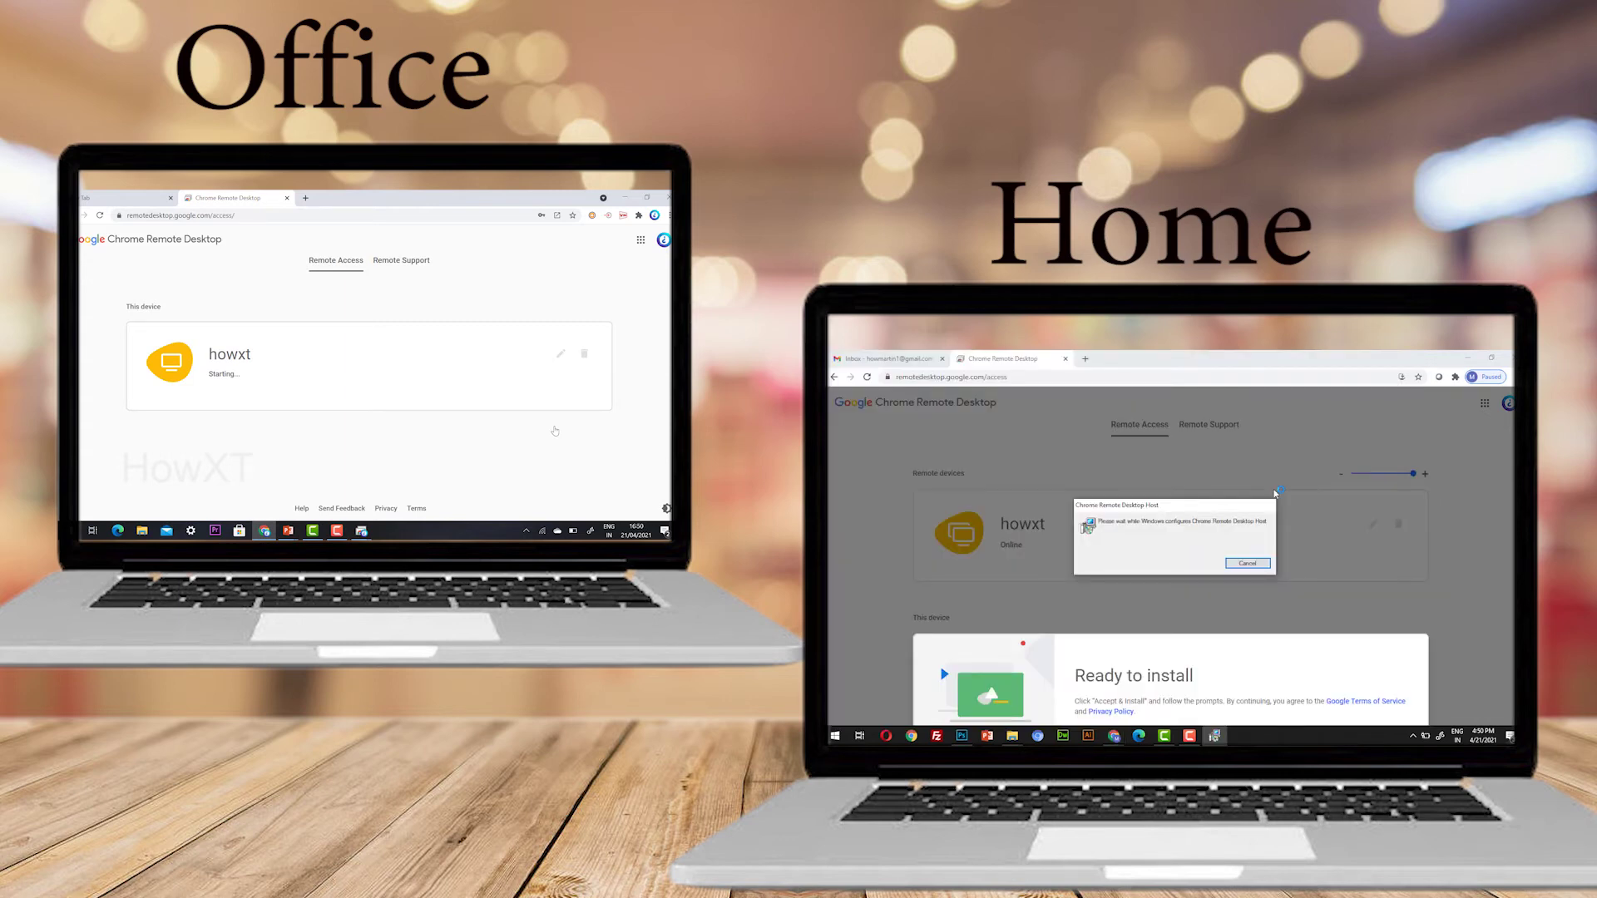
Finish host setup as 'howxt home' and connect to the office computer howxt
click(1115, 597)
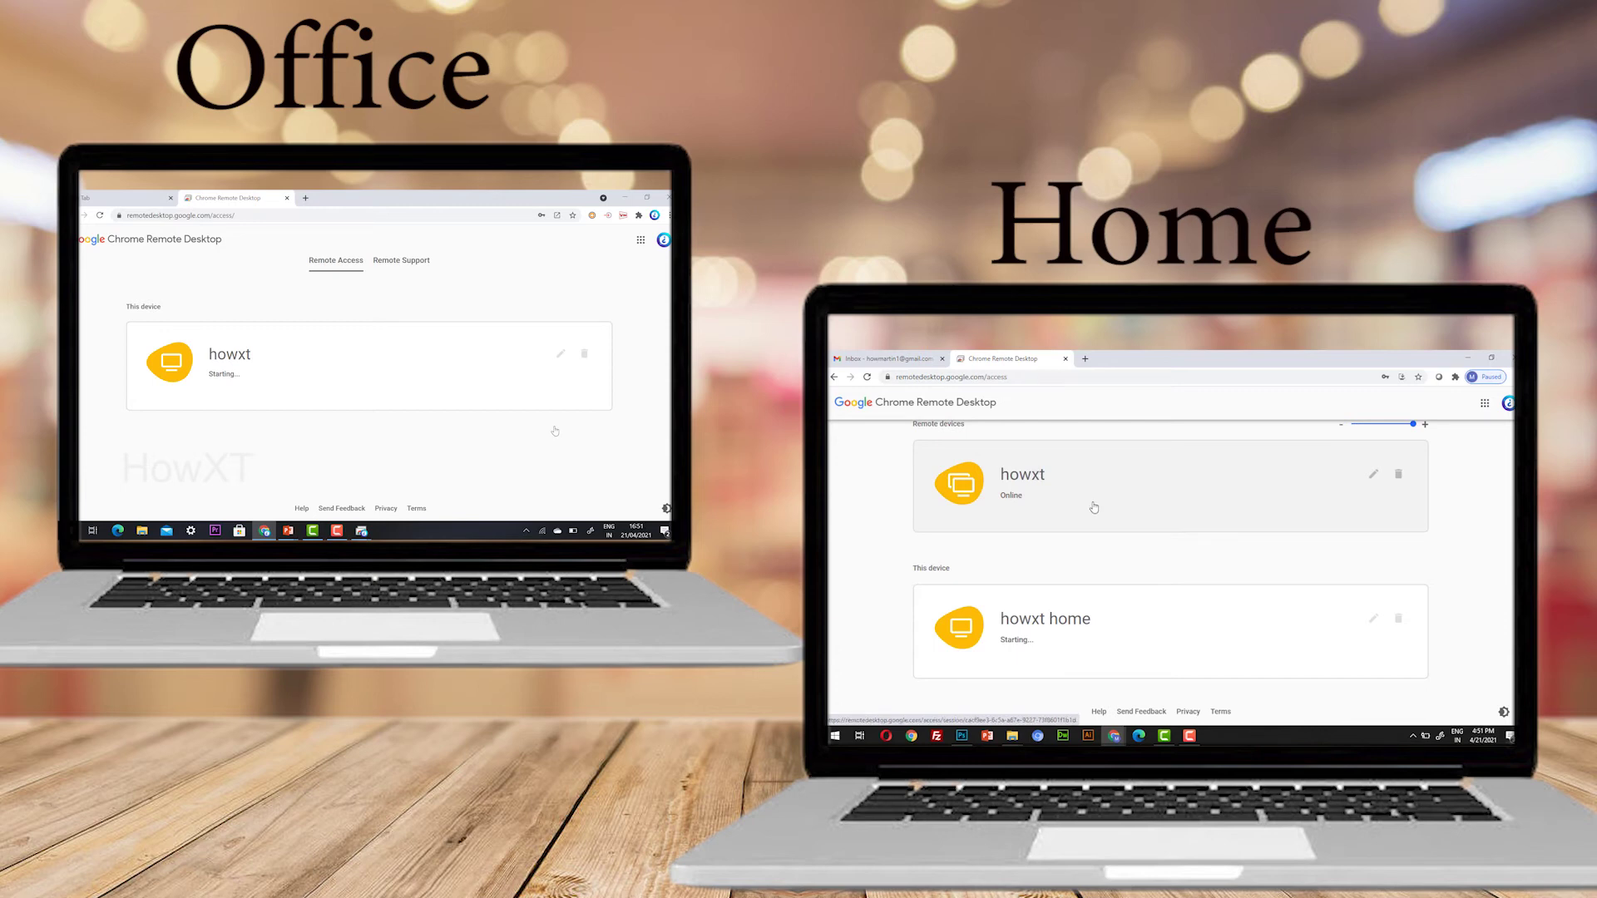
click(1094, 507)
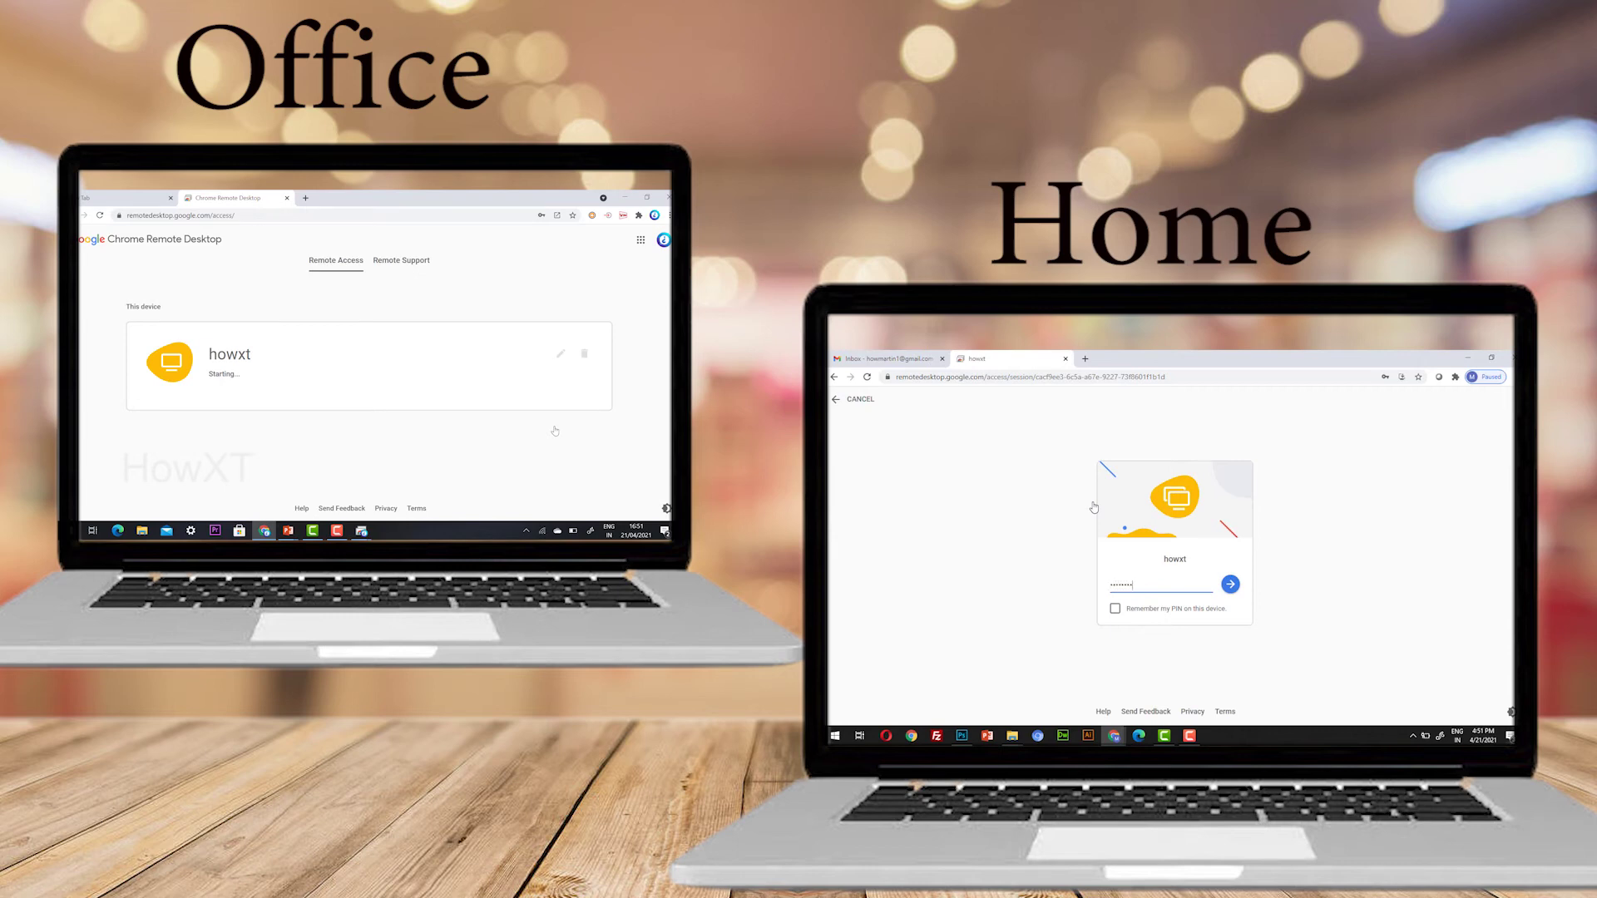
Submit the PIN to open the remote session to the office desktop
click(1229, 584)
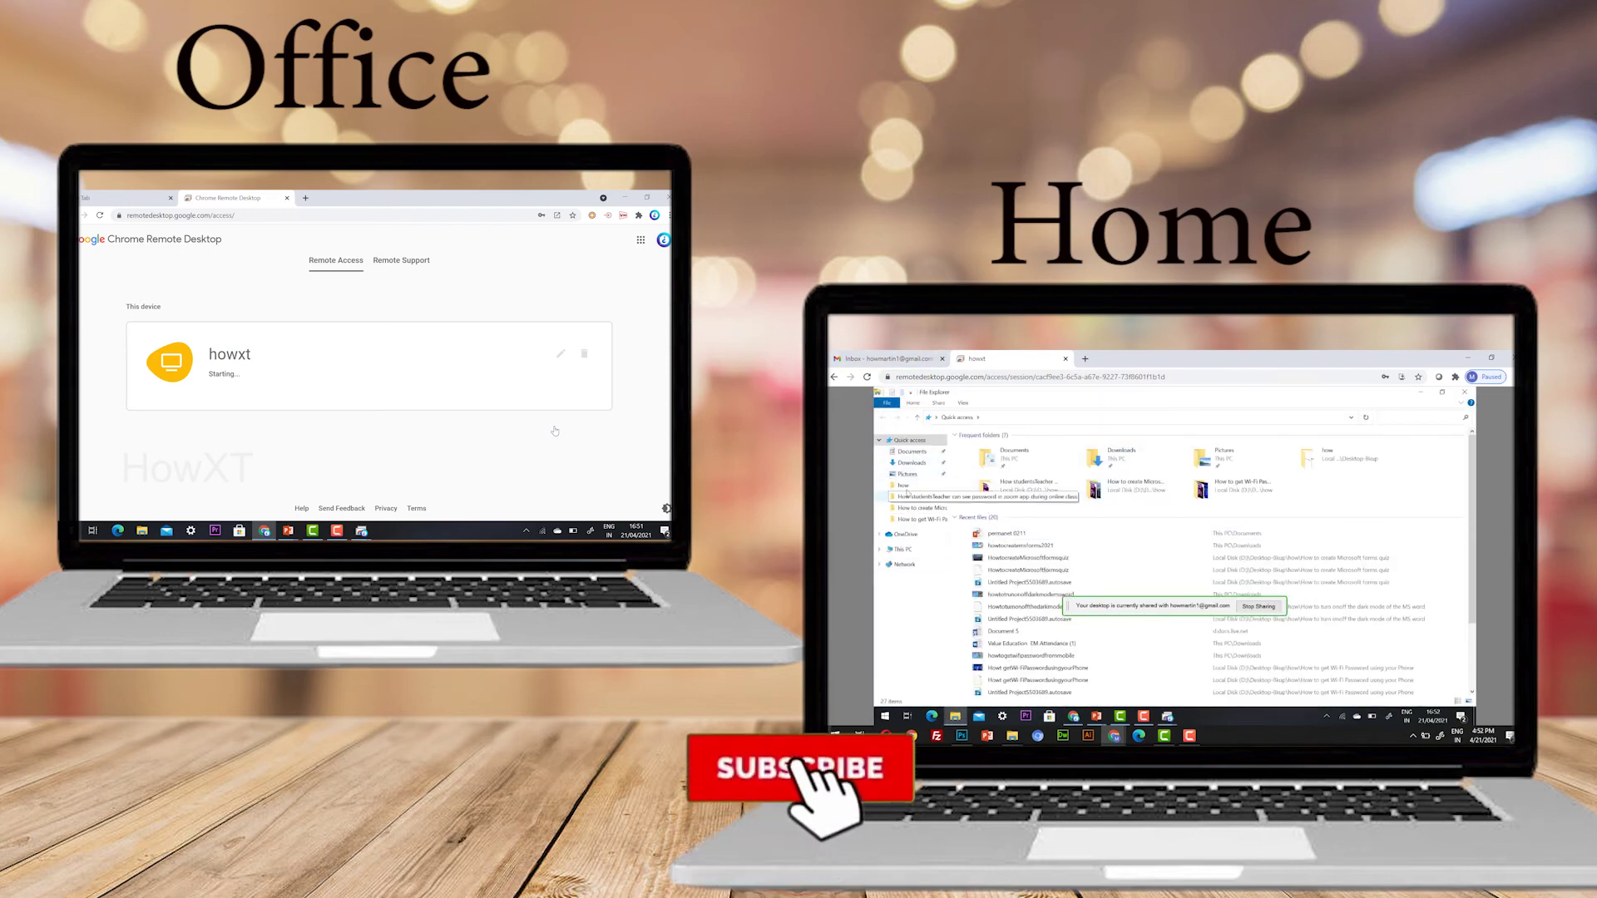
Browse the how and Documents folders remotely, then restore the Explorer to a smaller window
click(903, 486)
click(908, 497)
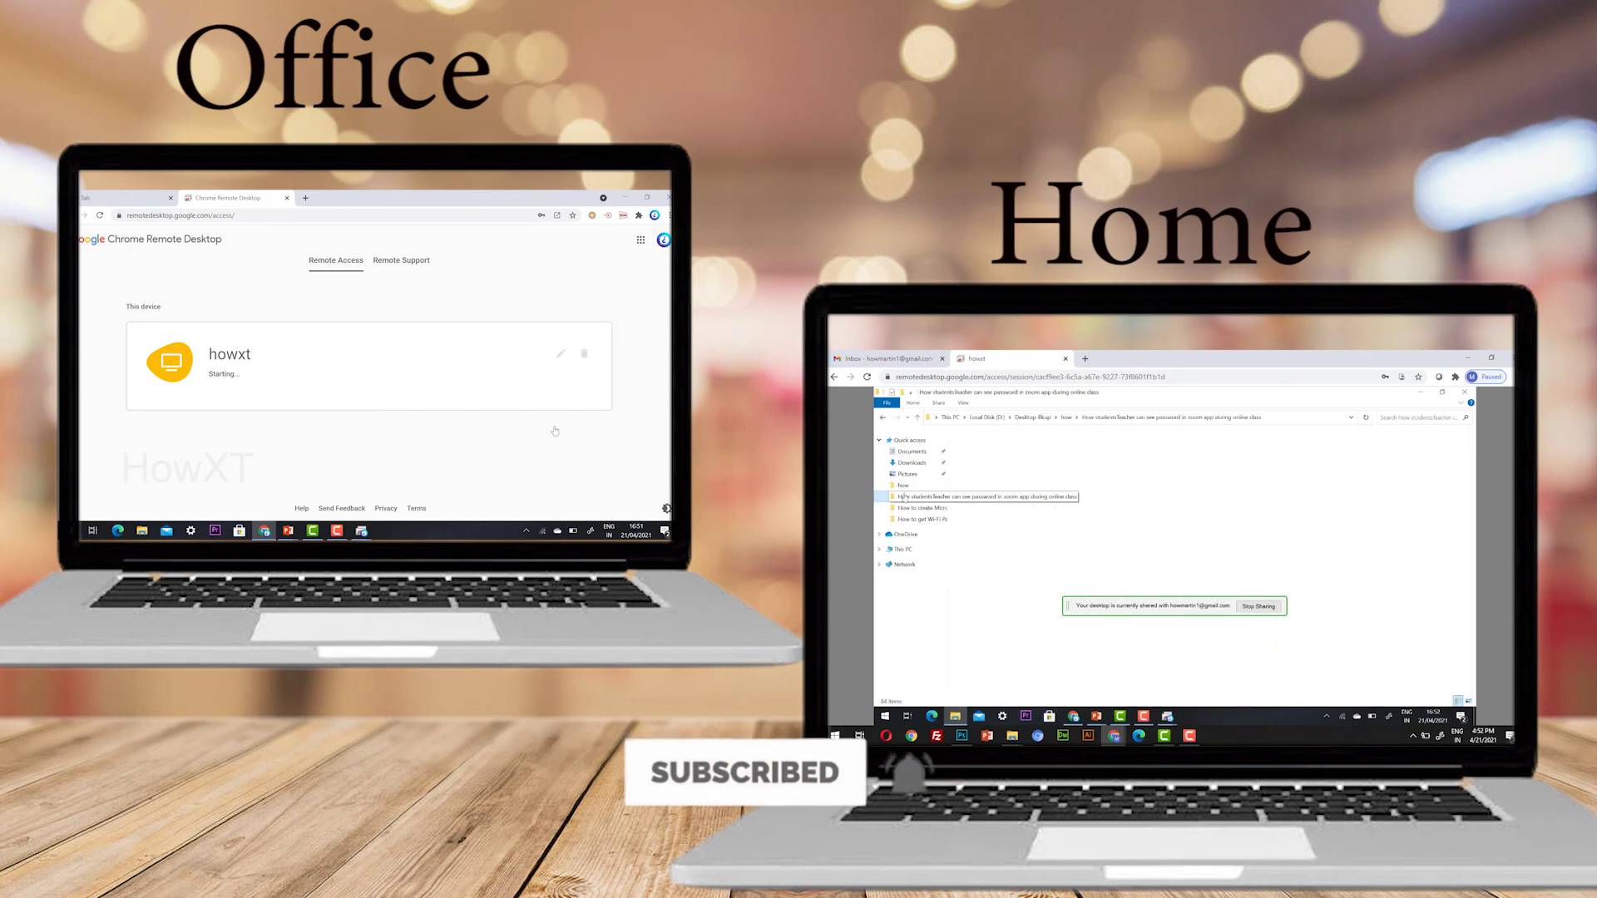
click(910, 452)
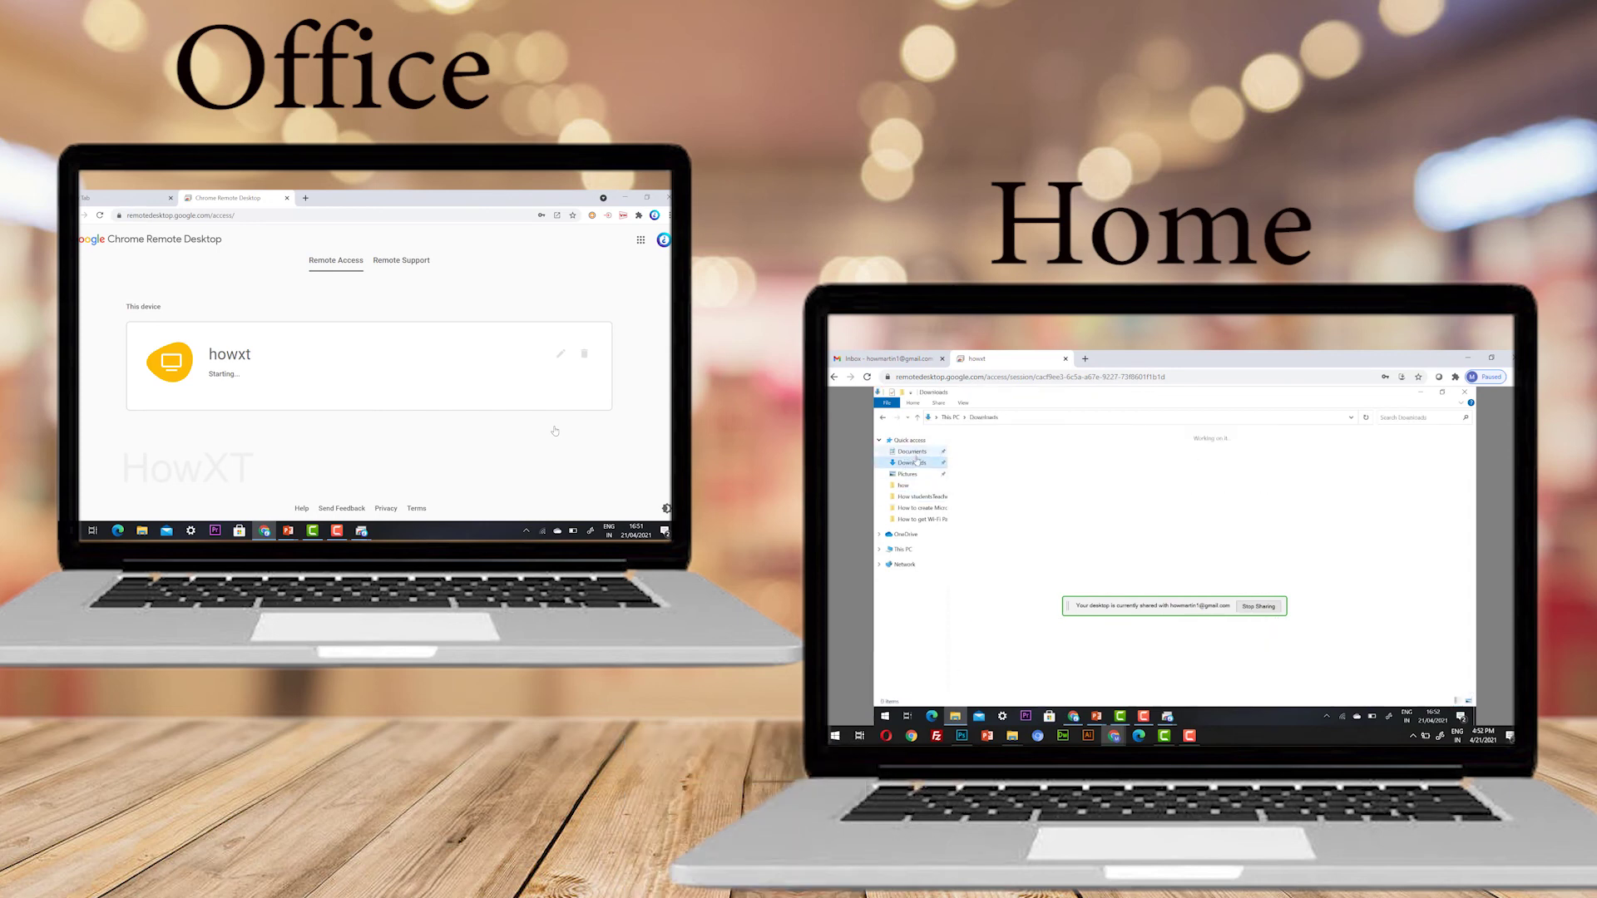
click(1442, 392)
click(1271, 420)
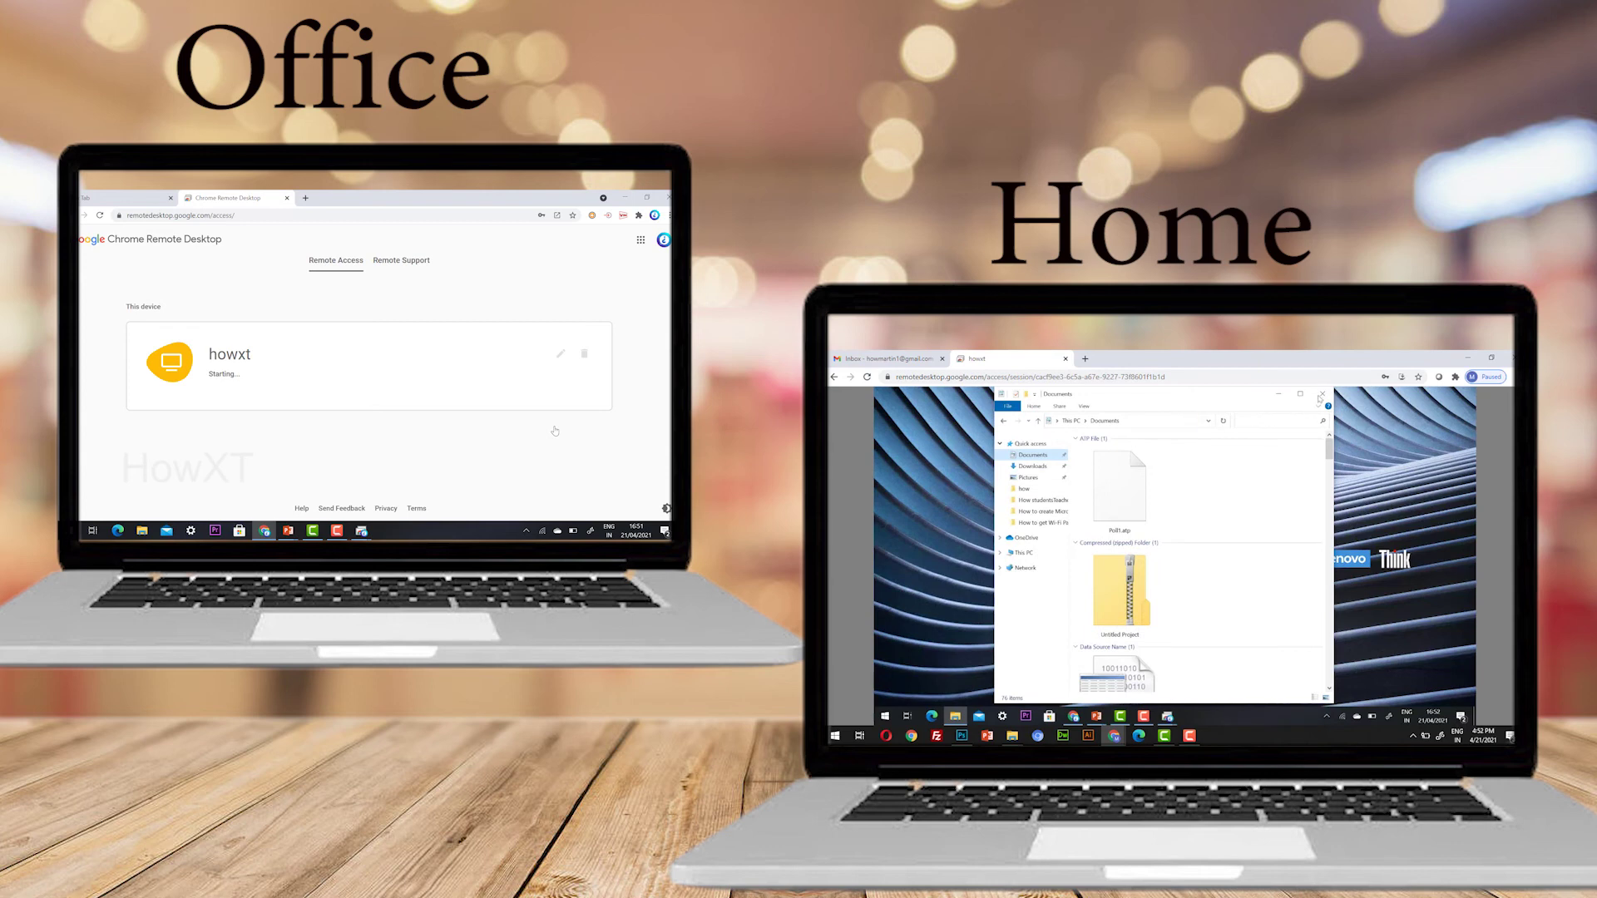
Browse the how, Pictures, Documents and Downloads folders, and minimize Chrome at the office
click(1027, 500)
click(1021, 489)
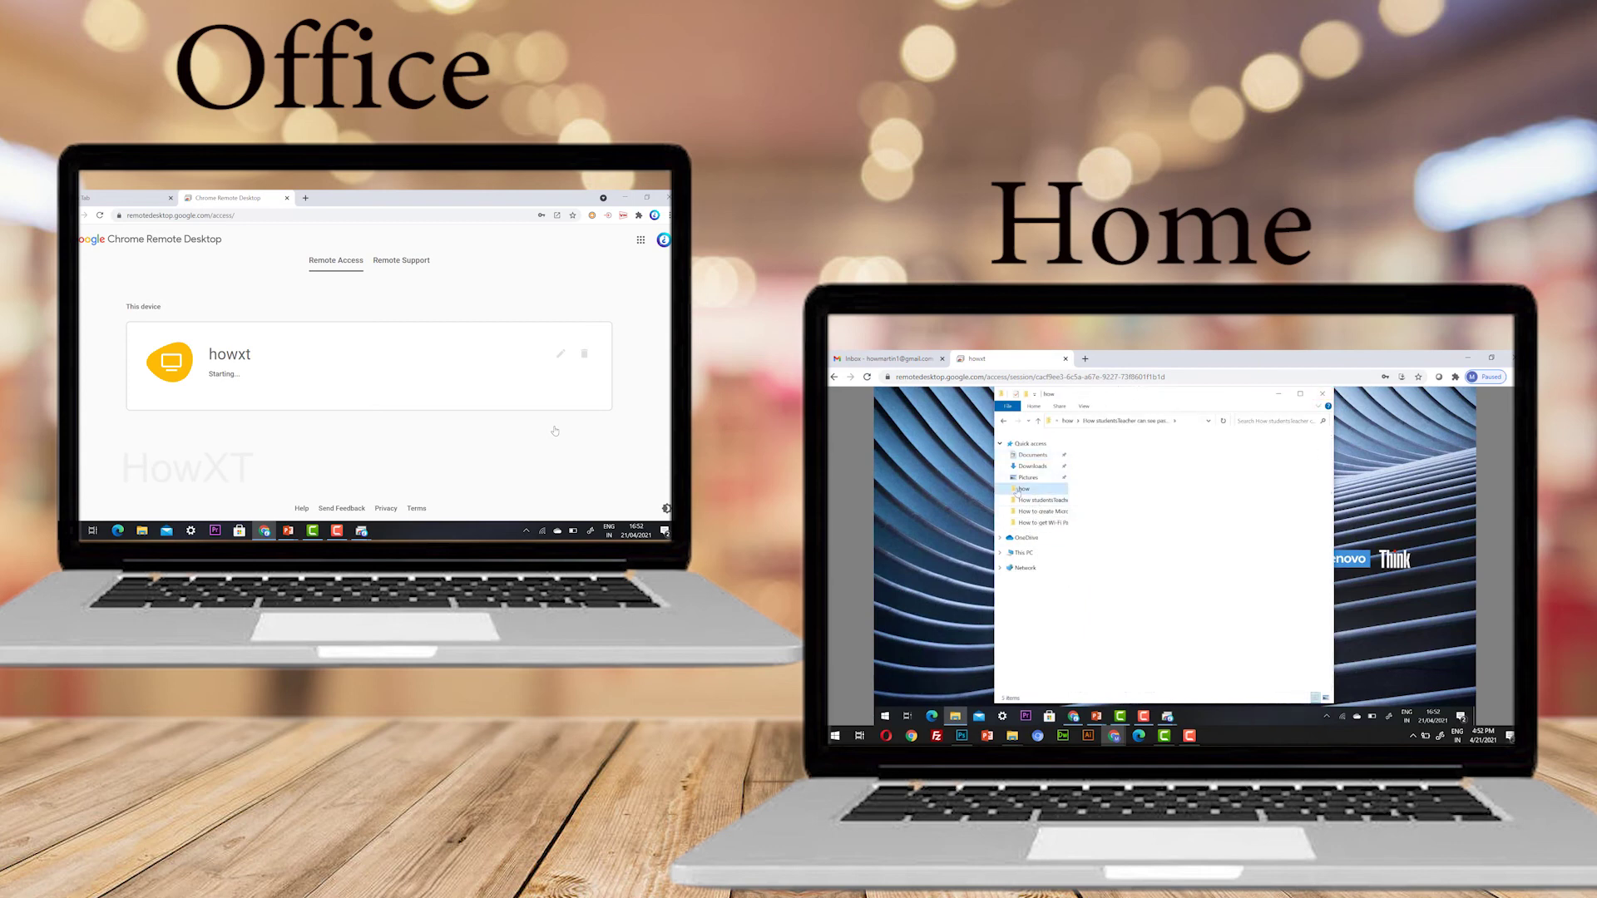
click(1036, 478)
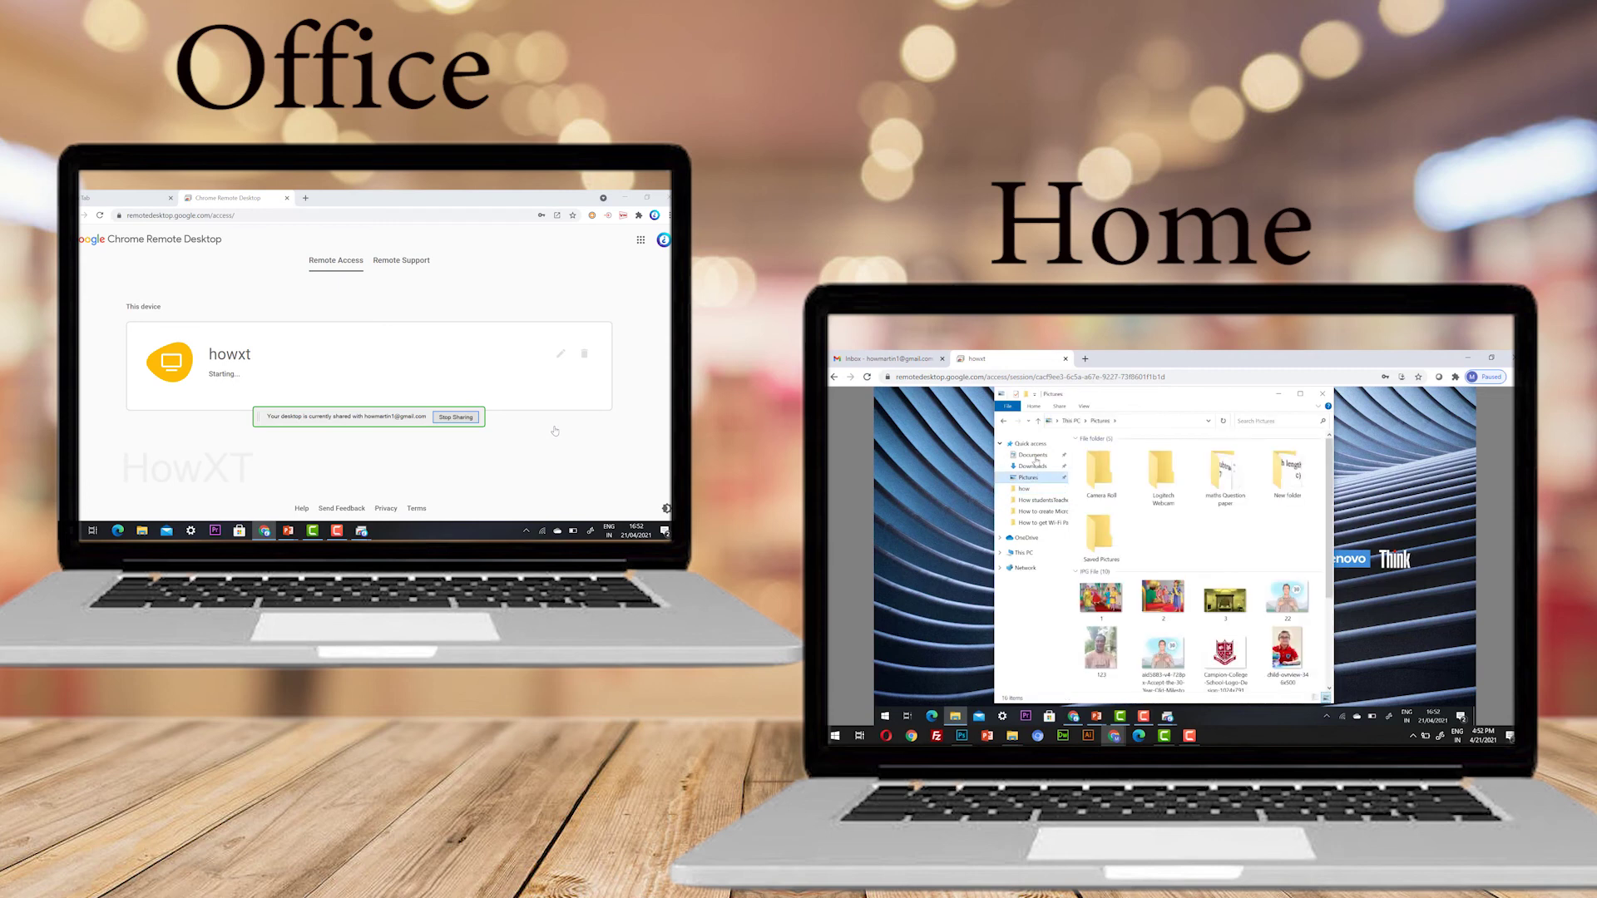
click(1032, 455)
click(1035, 466)
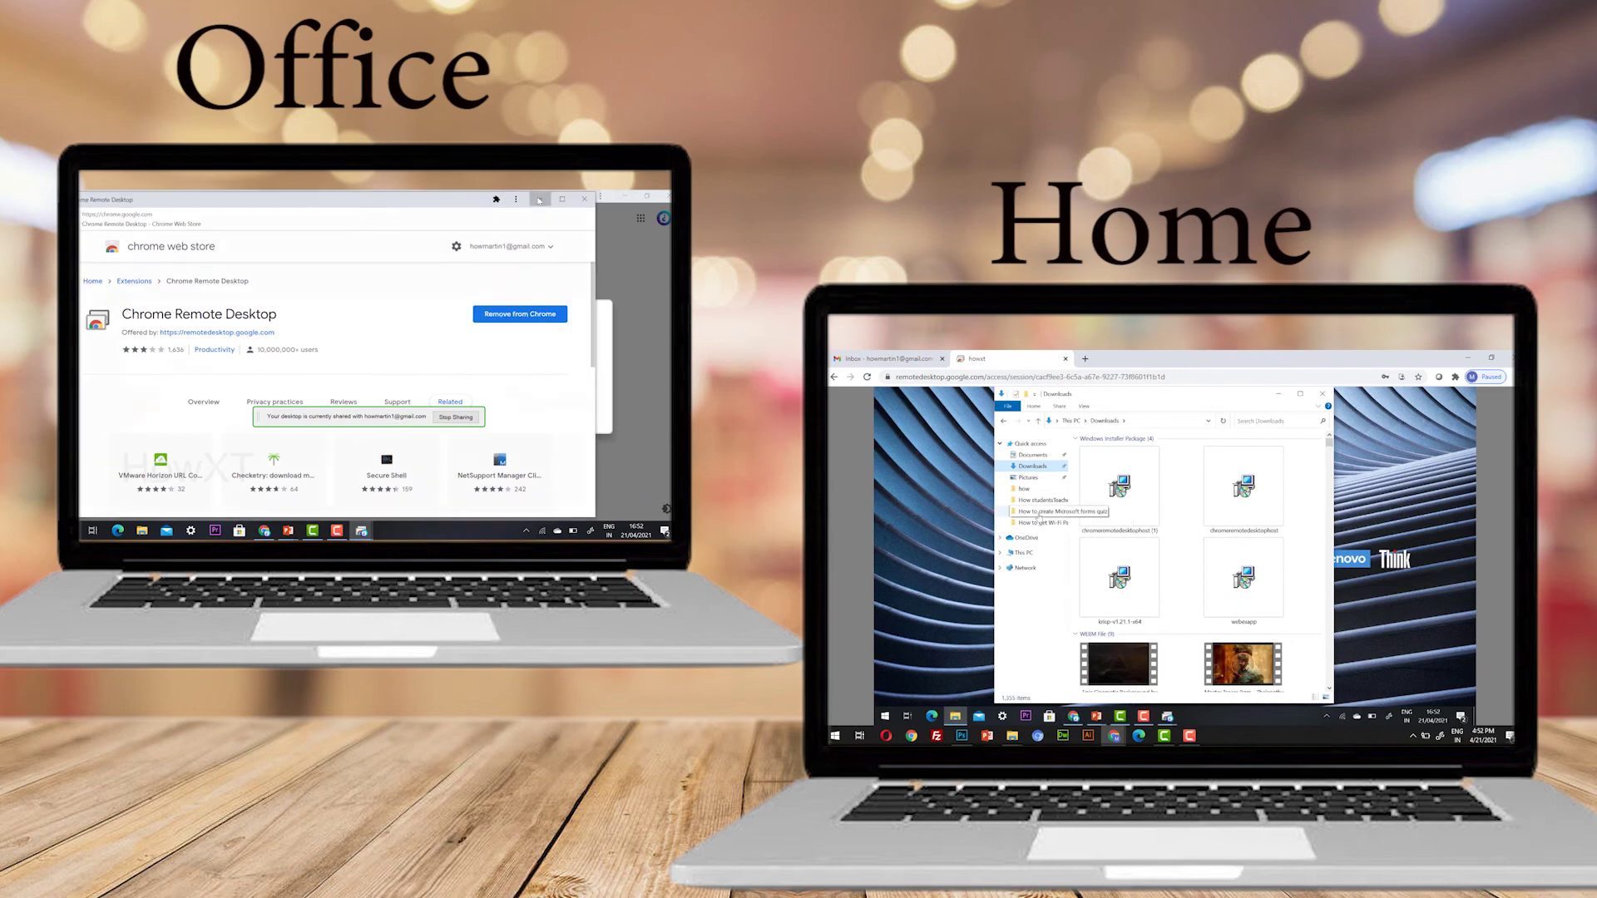
click(539, 200)
click(1041, 511)
Open File Explorer on the office PC and browse the how, zoom passwords, Downloads and Documents folders
click(630, 196)
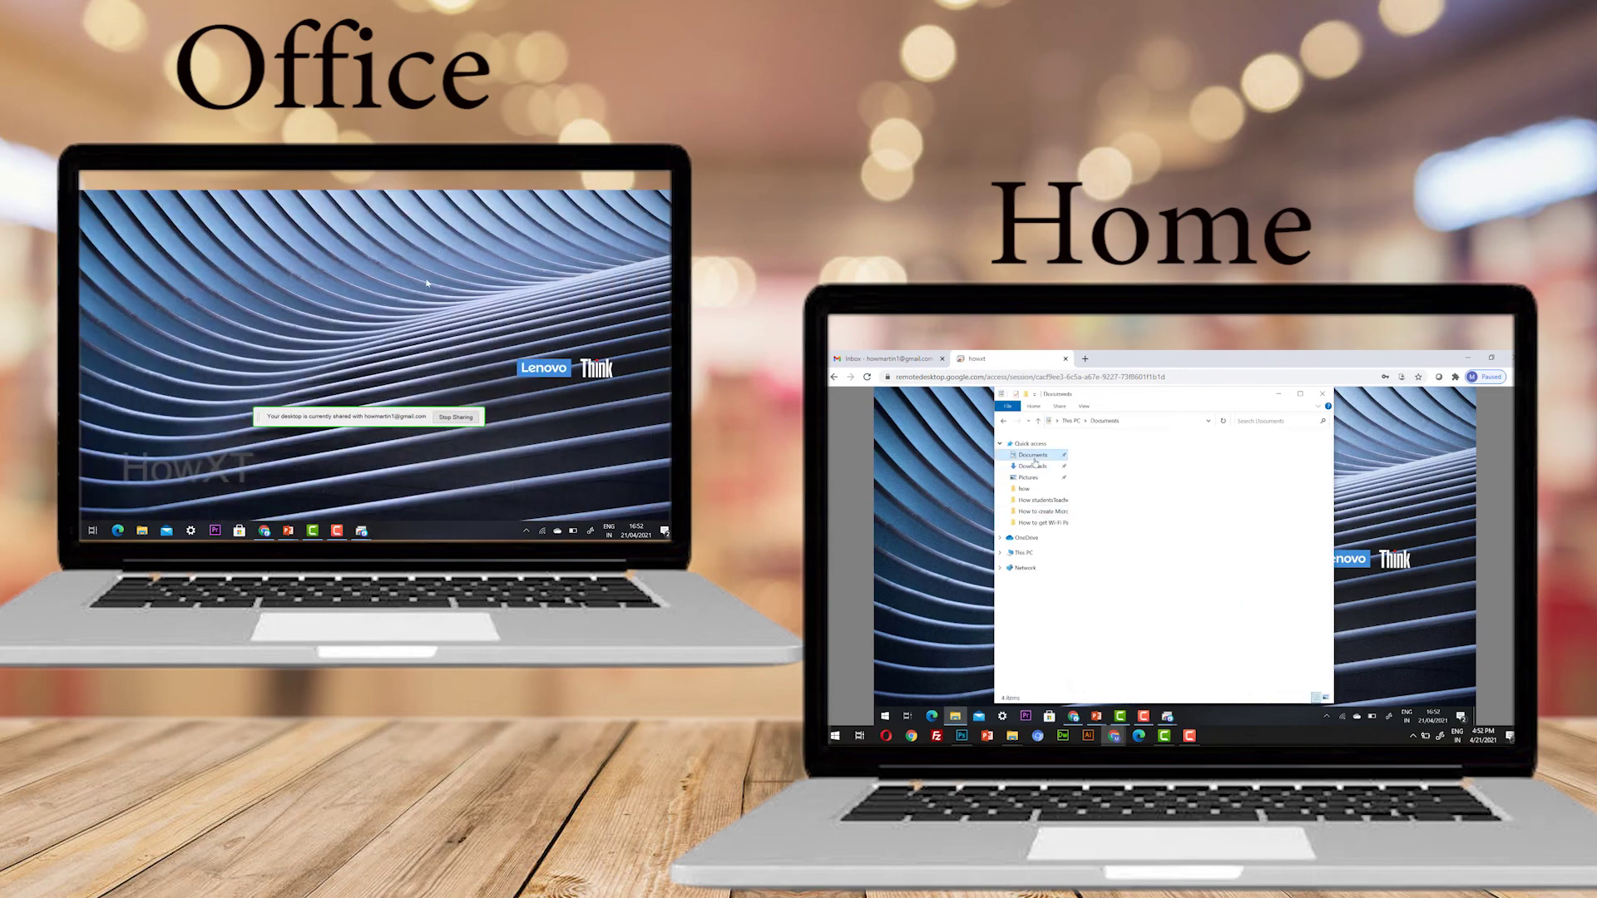
click(1032, 455)
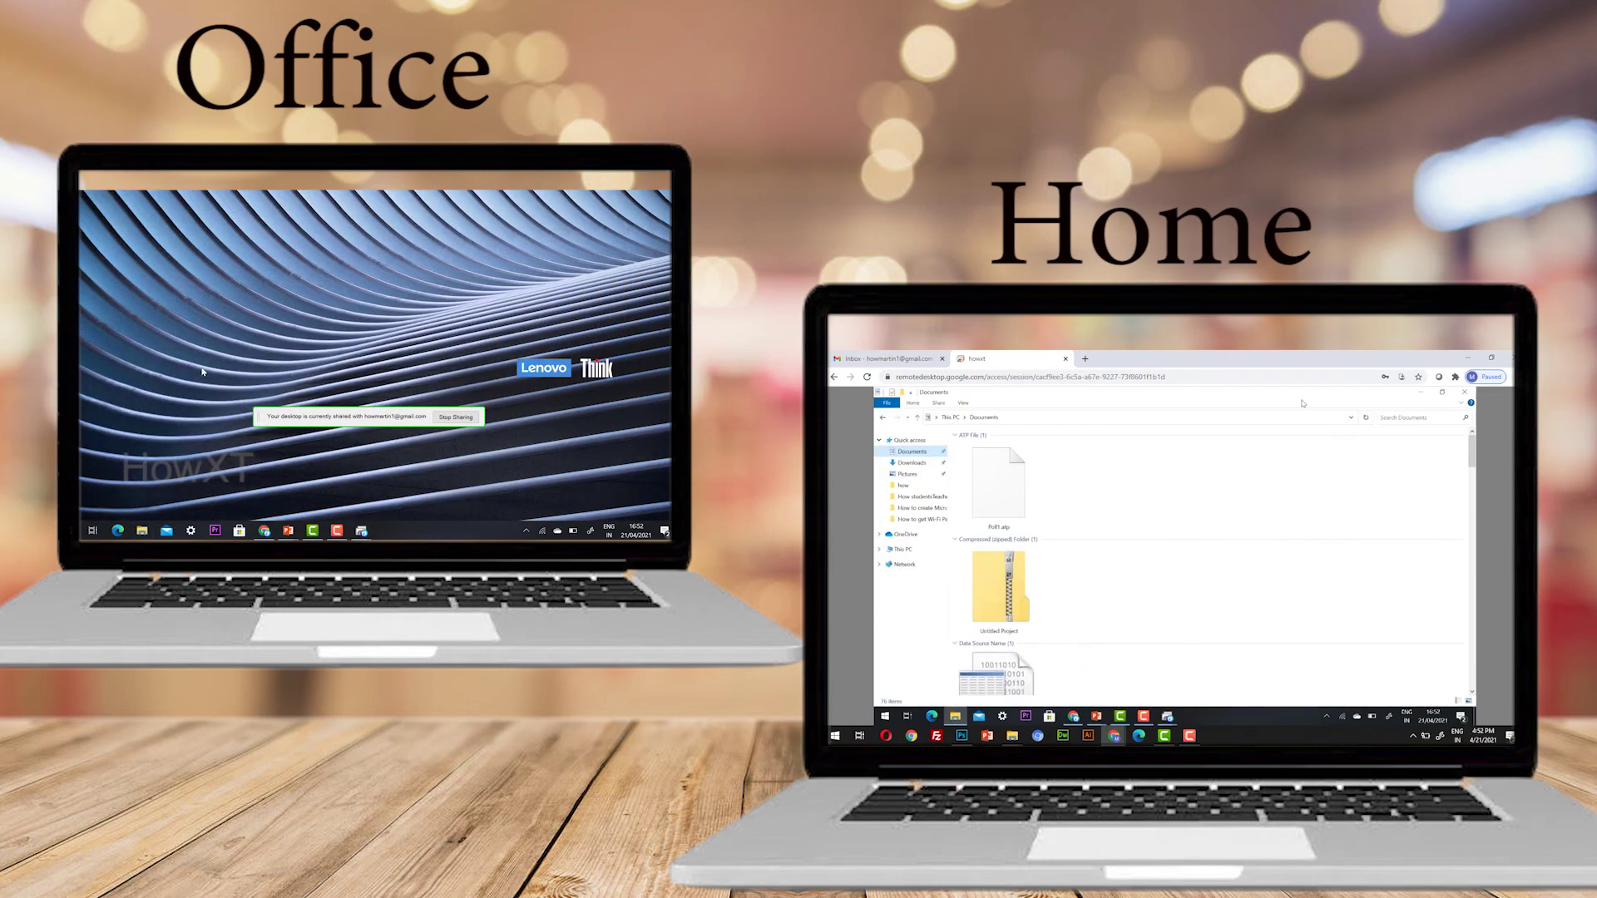
click(142, 531)
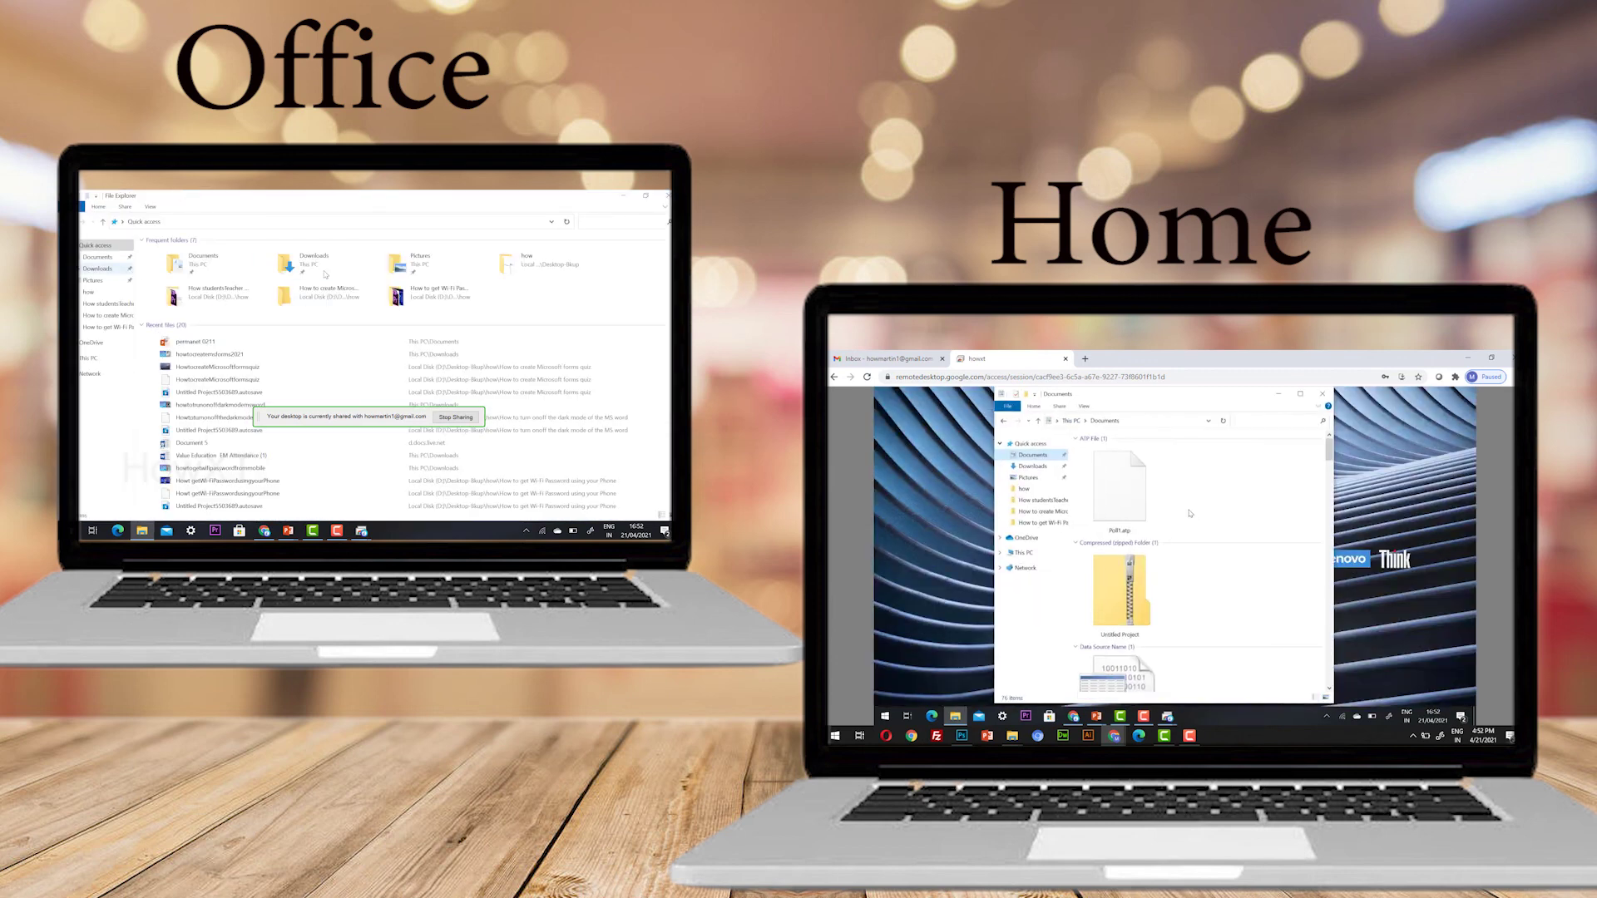
click(88, 292)
click(92, 303)
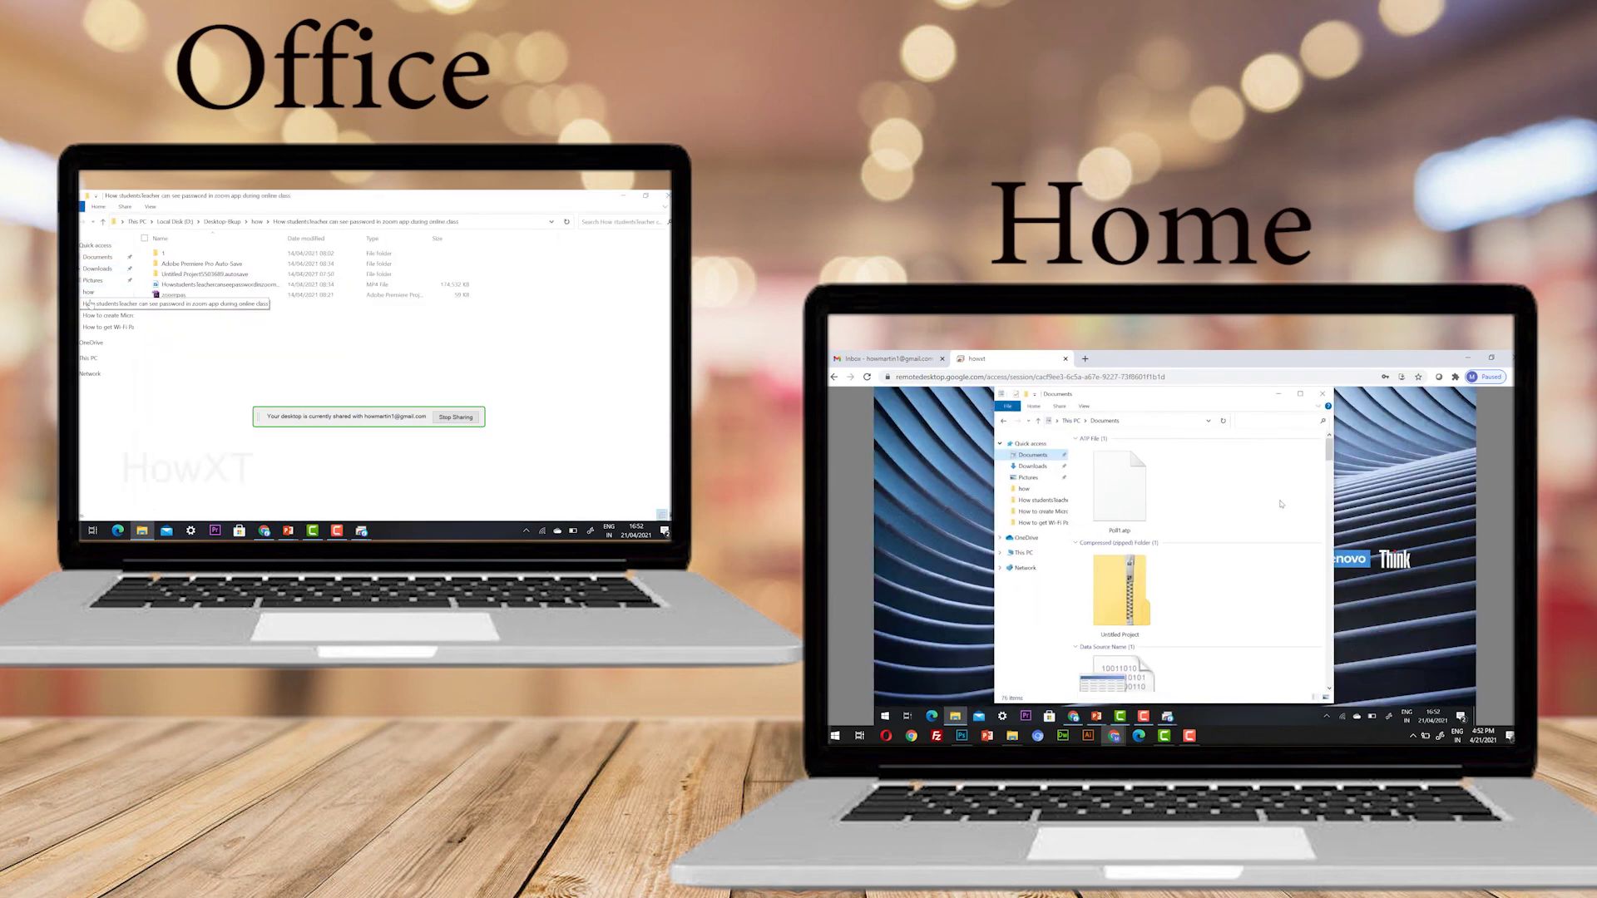
click(97, 269)
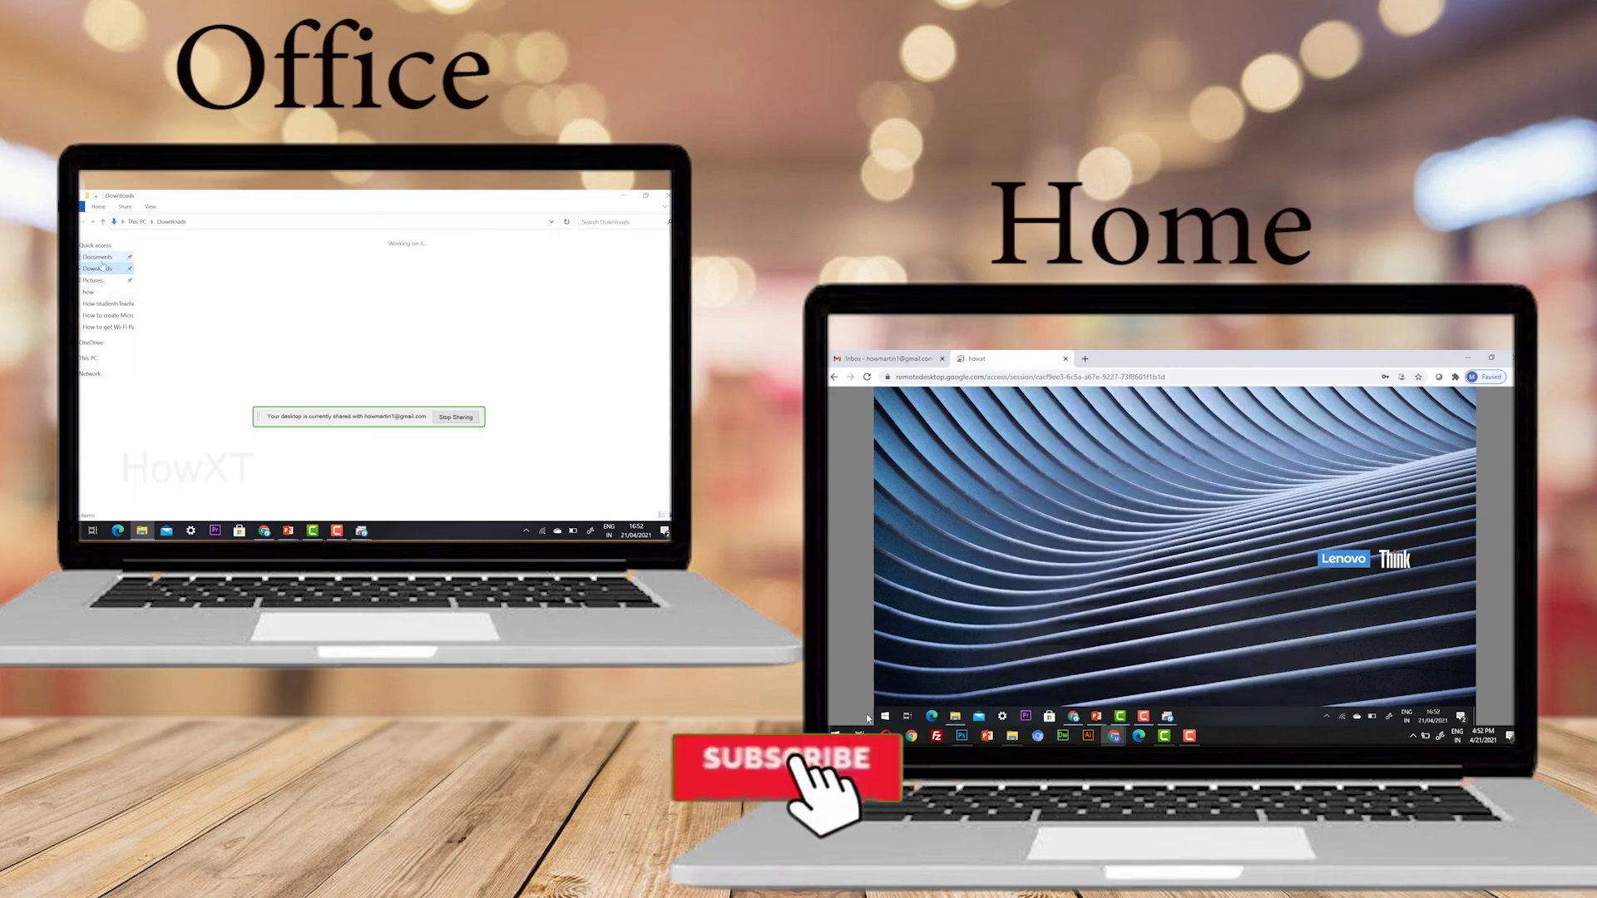
click(98, 257)
Restore the office Explorer to a smaller window and revisit the zoom passwords and how folders
click(885, 716)
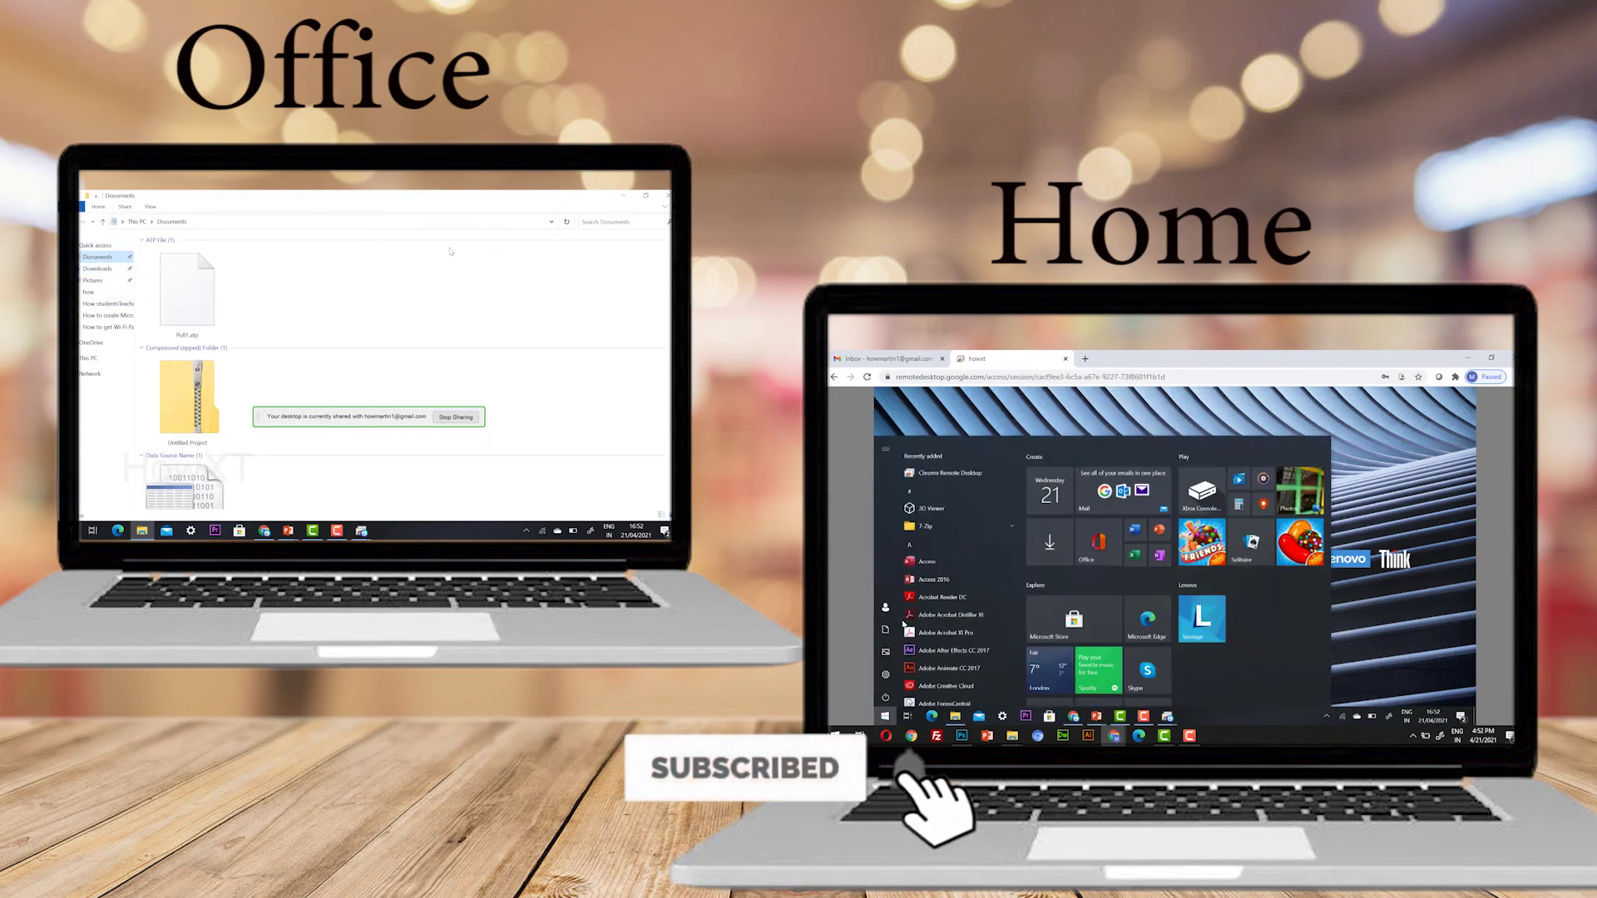
click(646, 196)
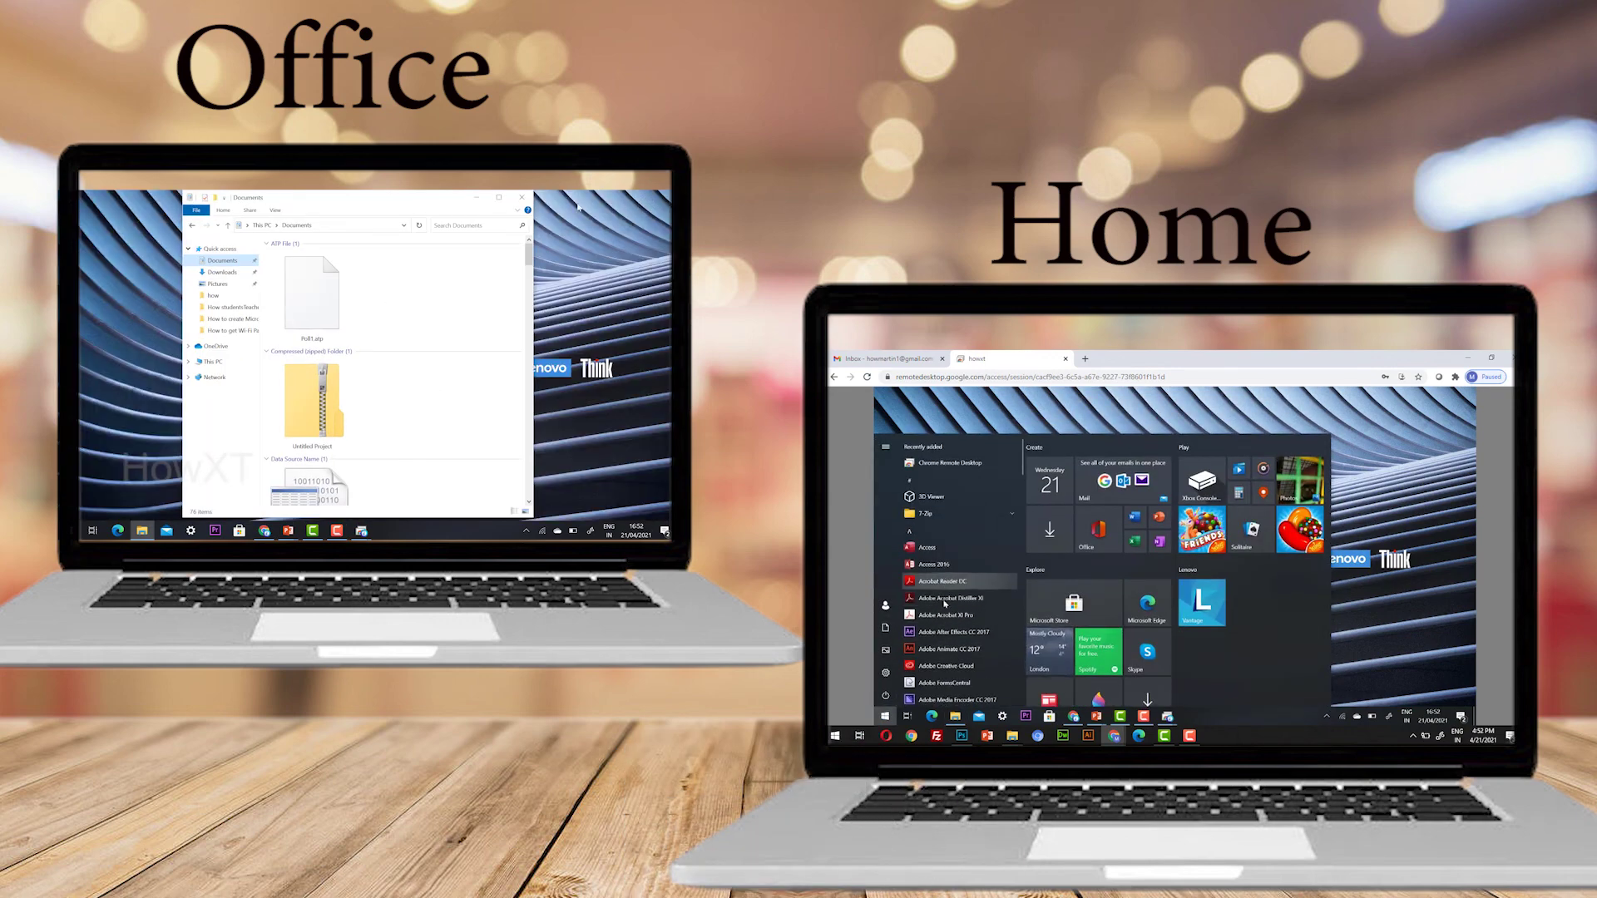
click(1431, 520)
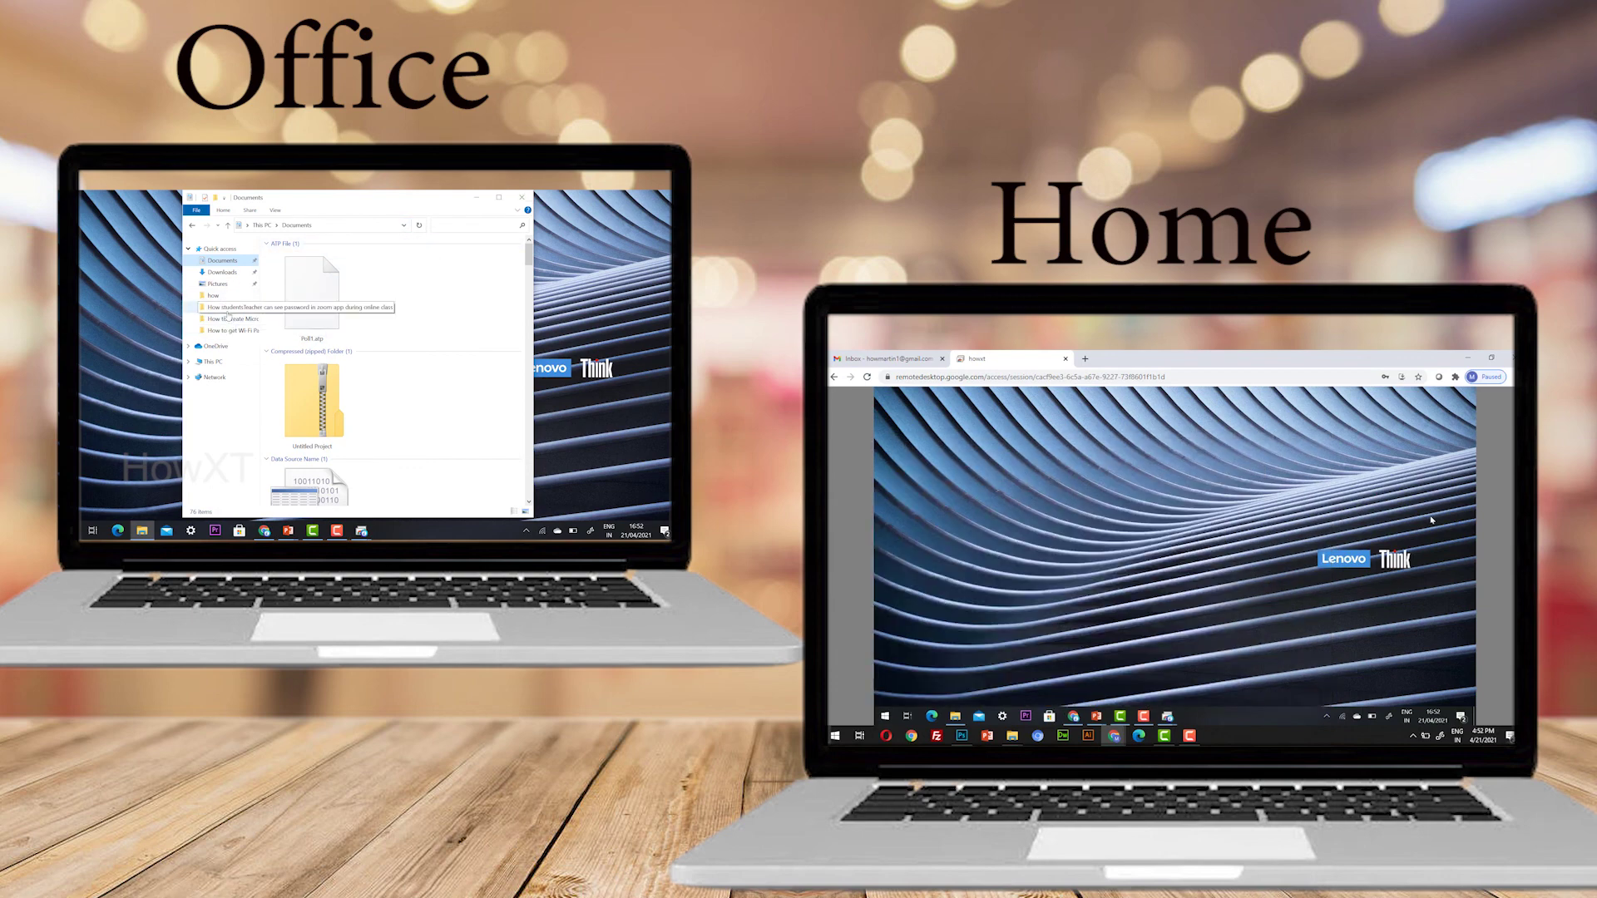
click(226, 306)
click(214, 296)
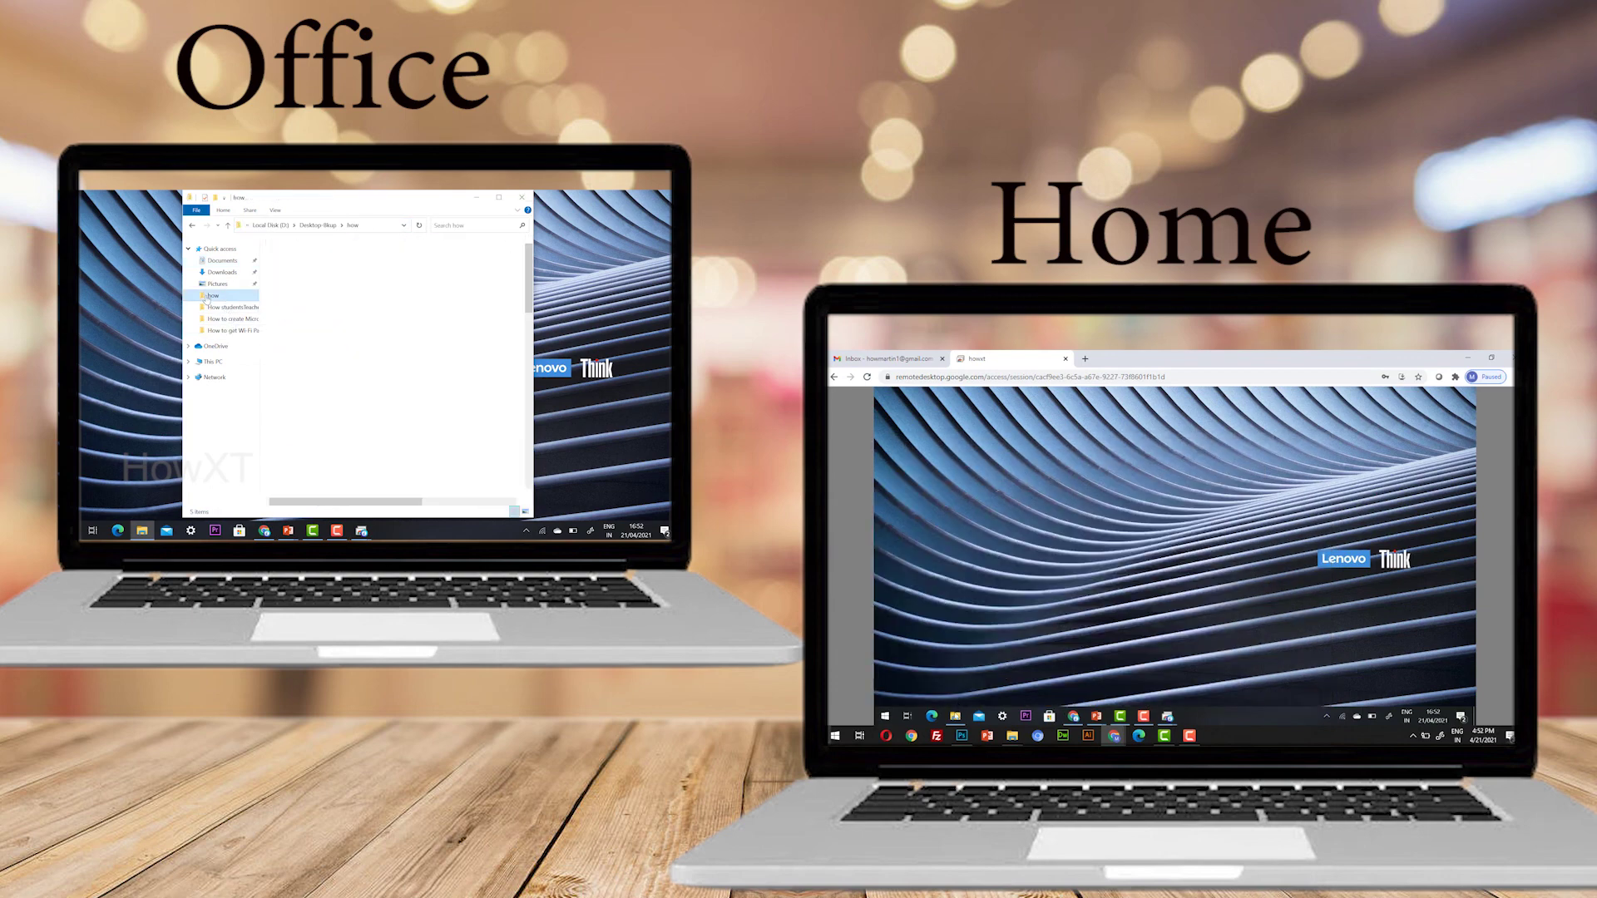
Browse Pictures, Downloads and Microsoft forms quiz, then maximize Explorer on Documents
click(230, 285)
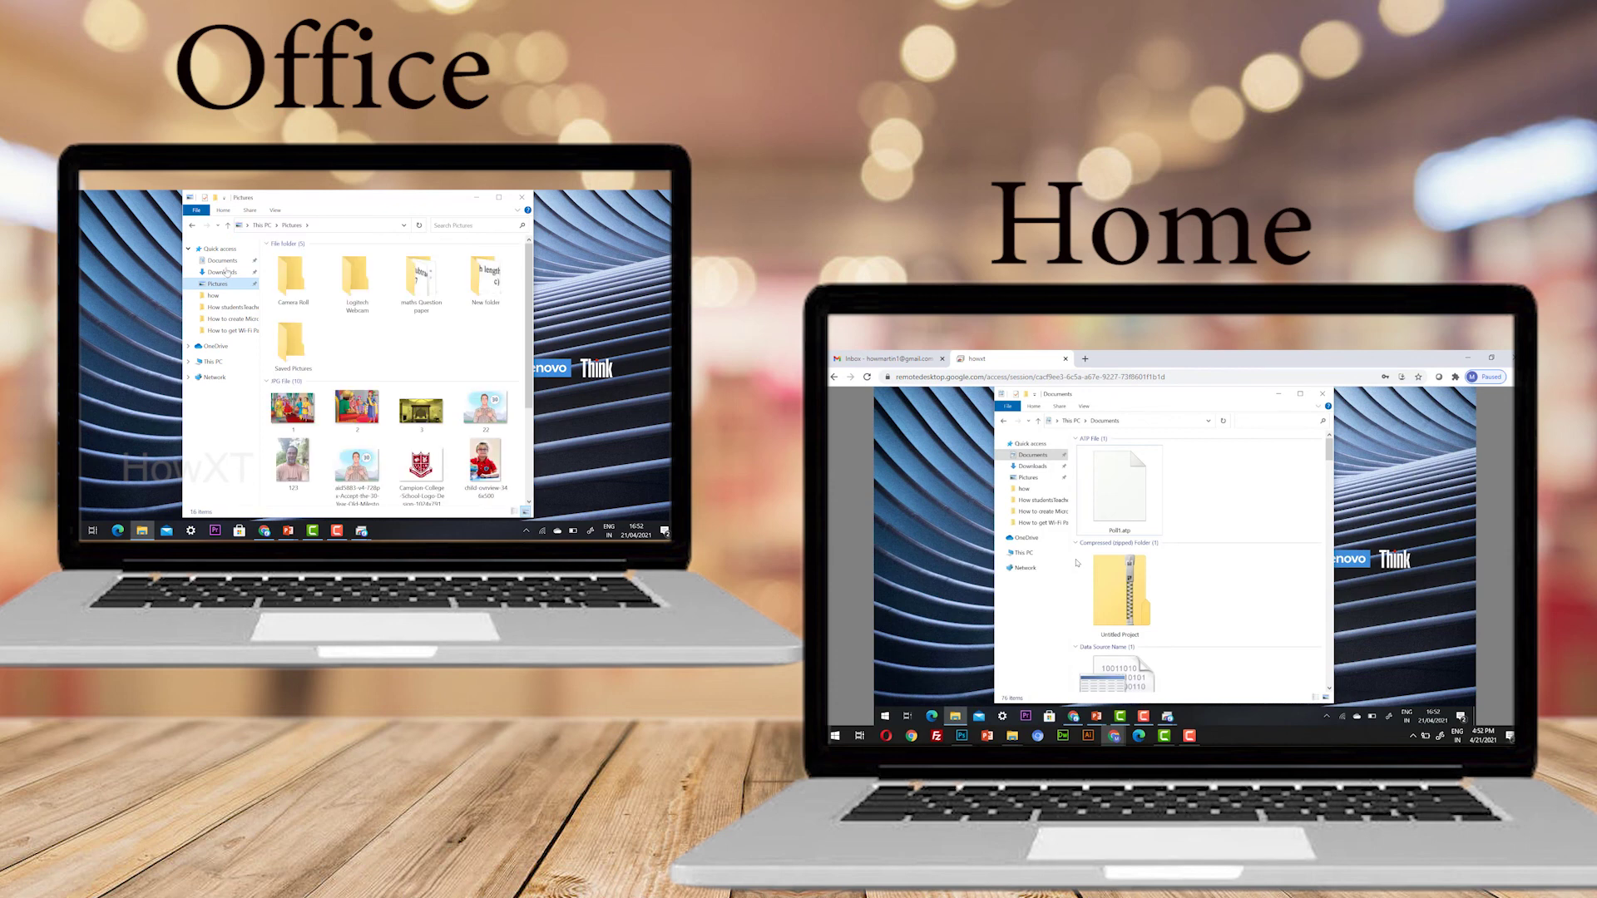
click(222, 261)
click(223, 271)
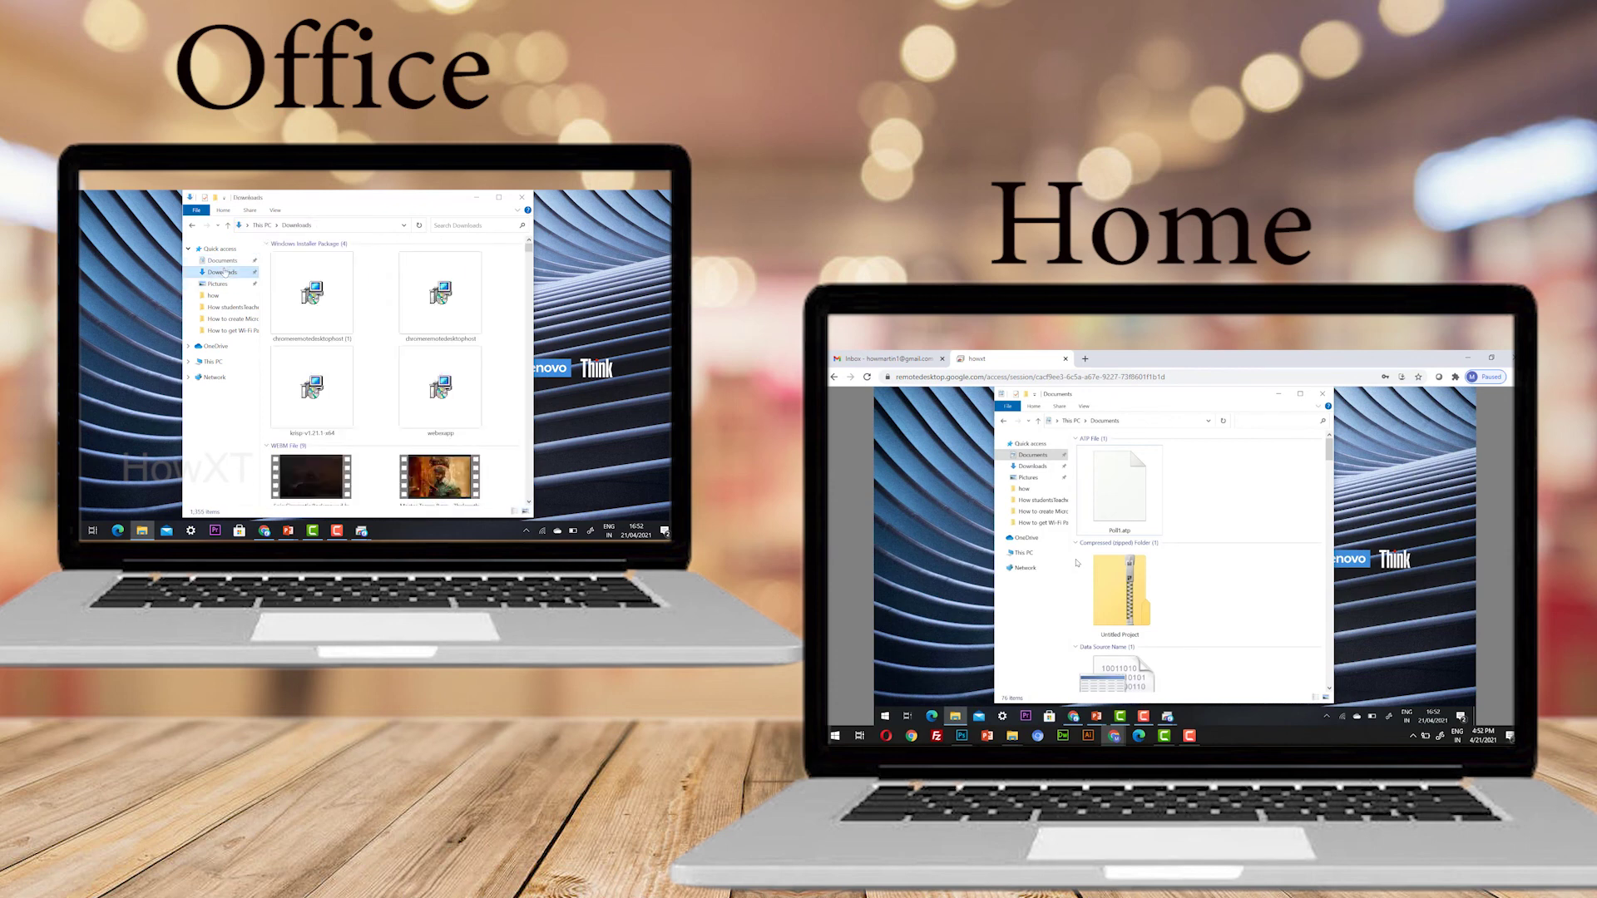
click(229, 319)
click(222, 260)
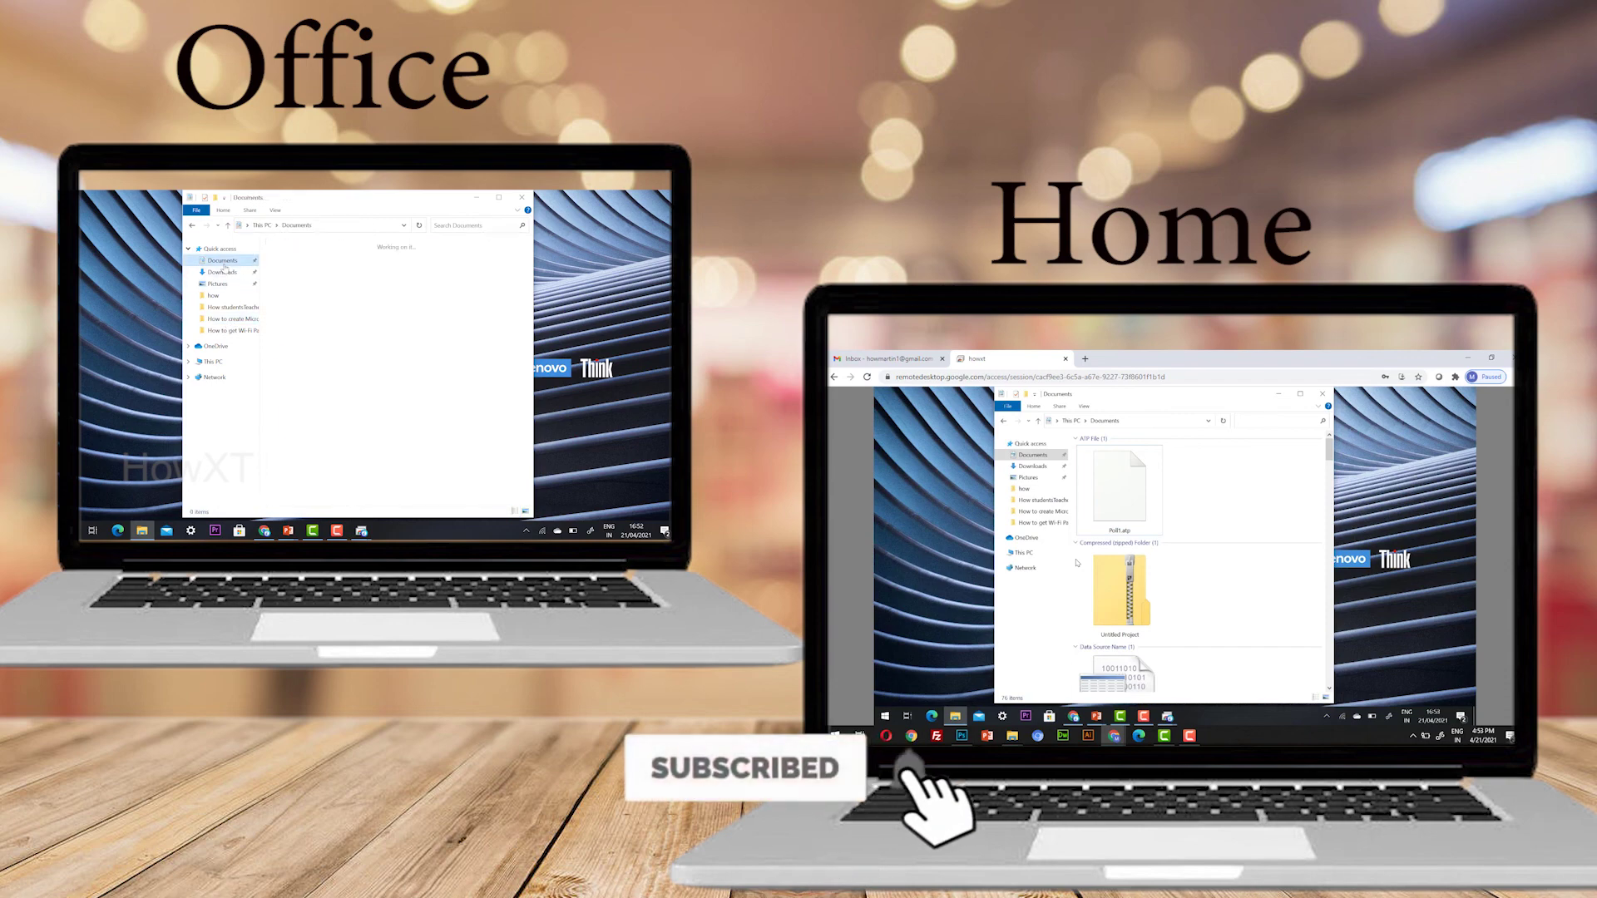
click(498, 197)
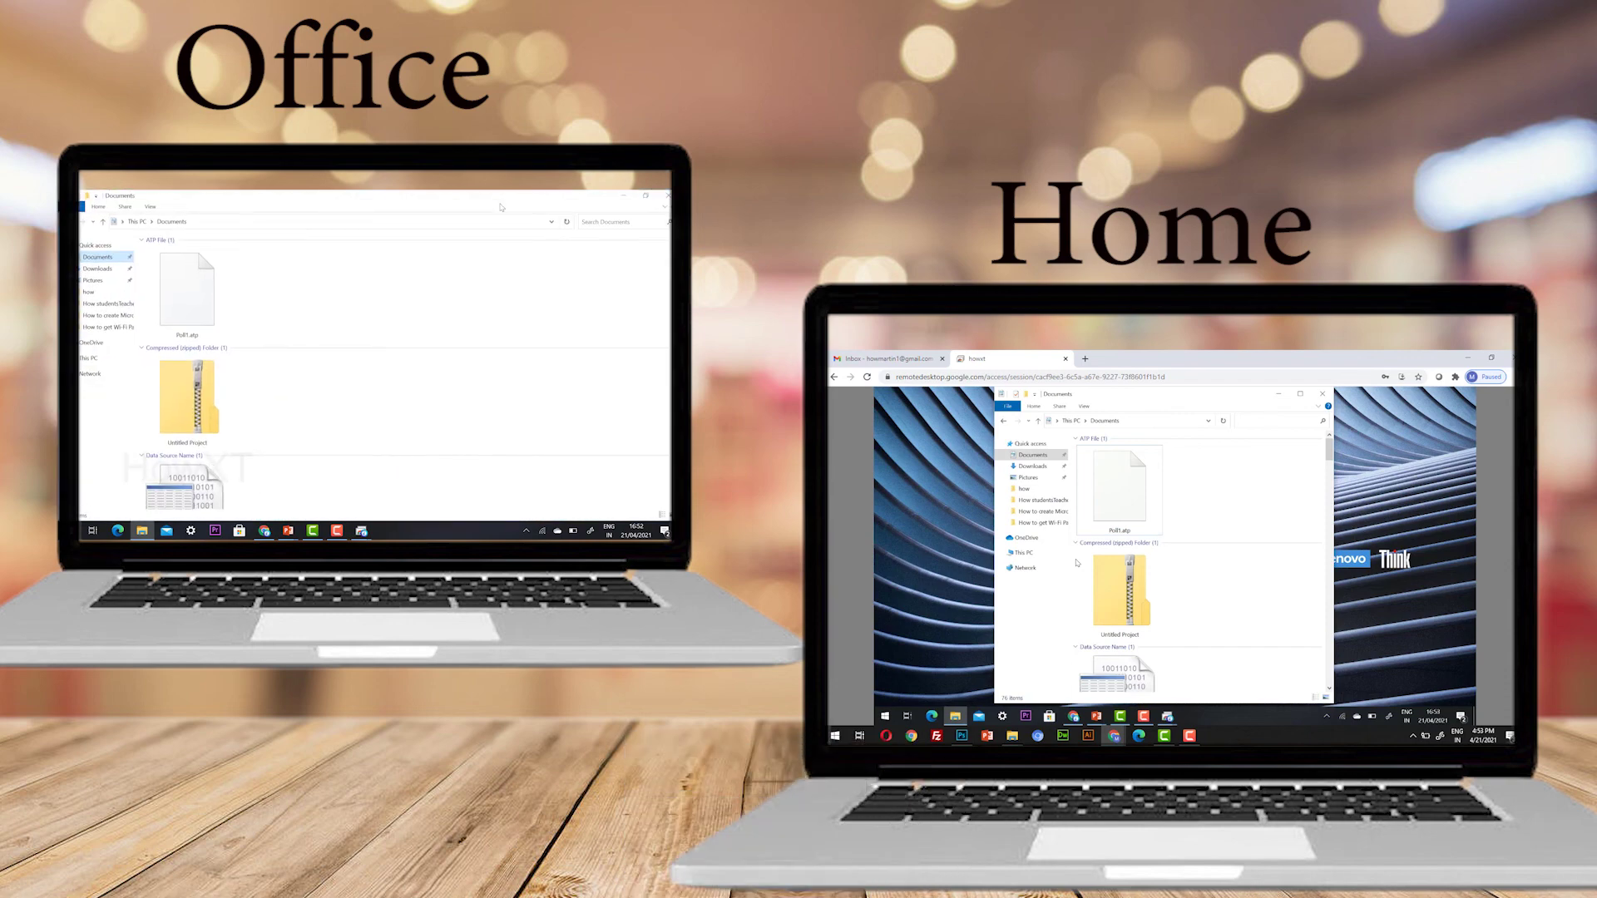